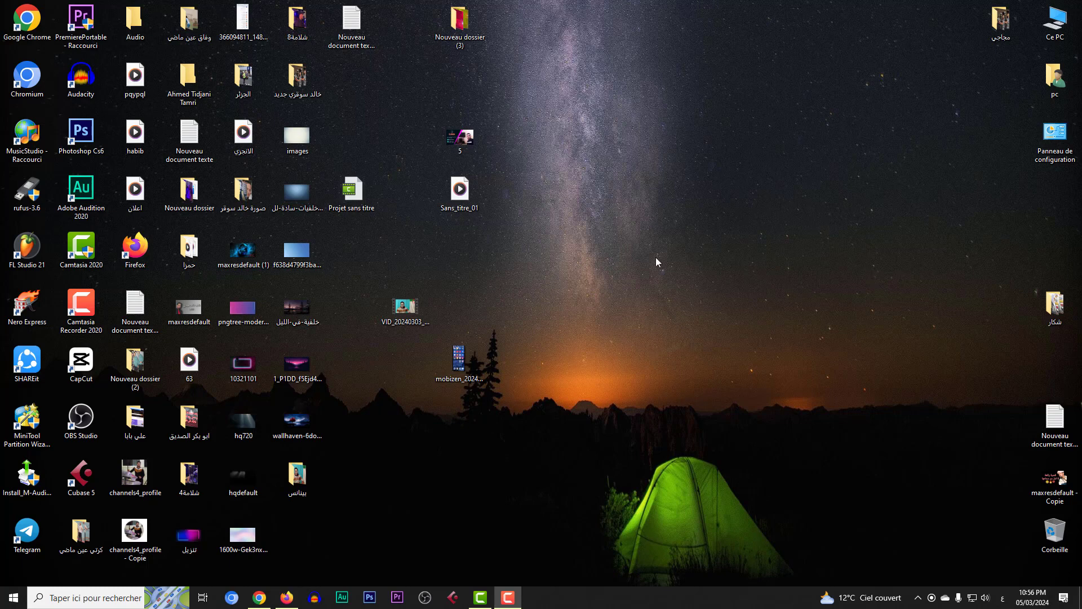
- Play the video from the بينانس desktop folder and lower the system volume to 18
double_click(298, 476)
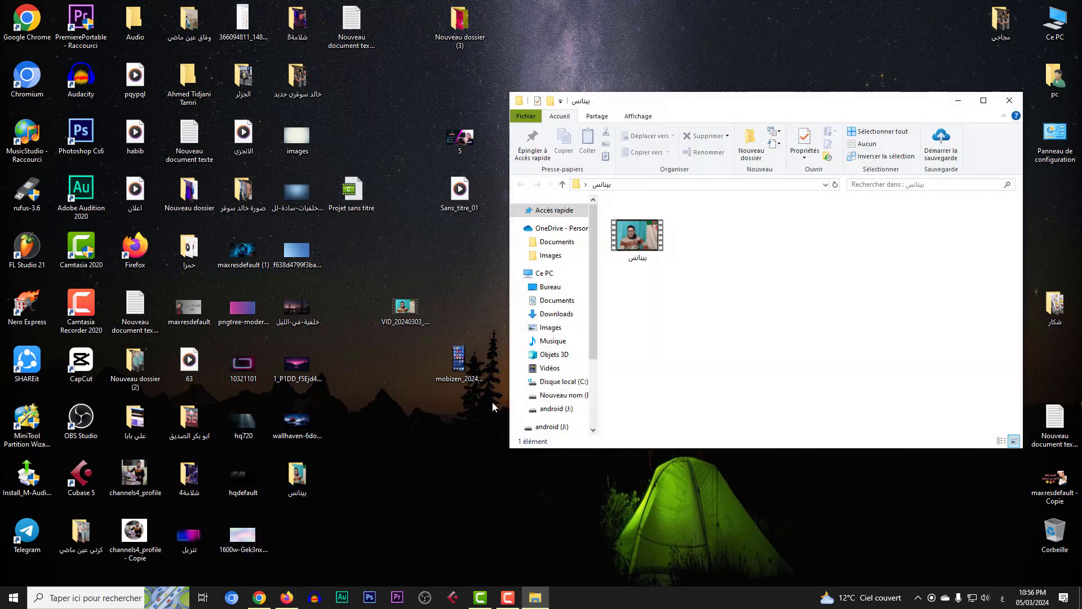
left_click(662, 241)
double_click(662, 240)
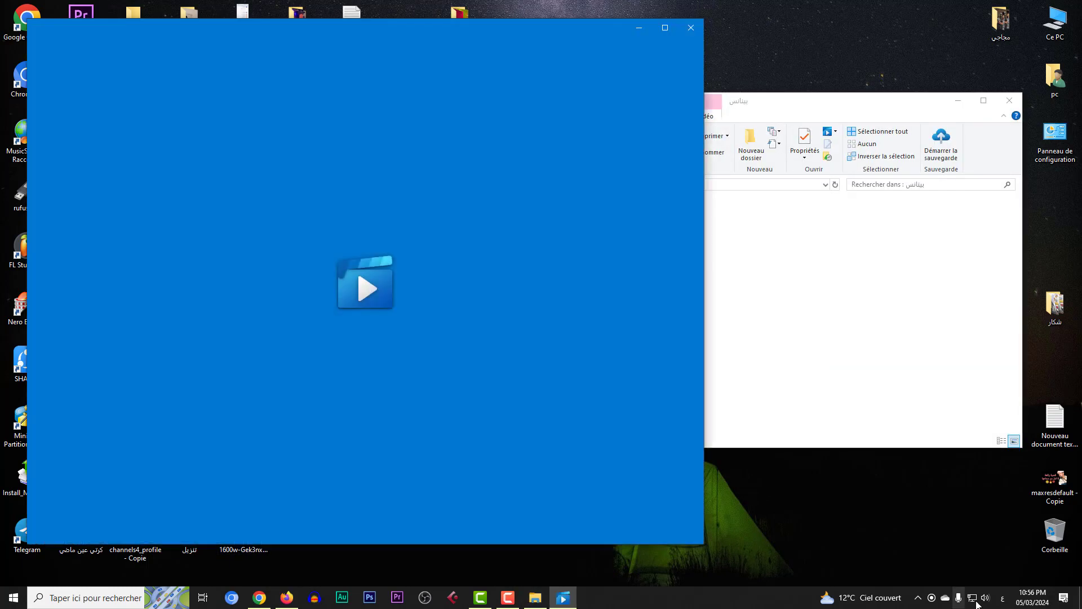
left_click(986, 598)
scroll(986, 602, "down", 4)
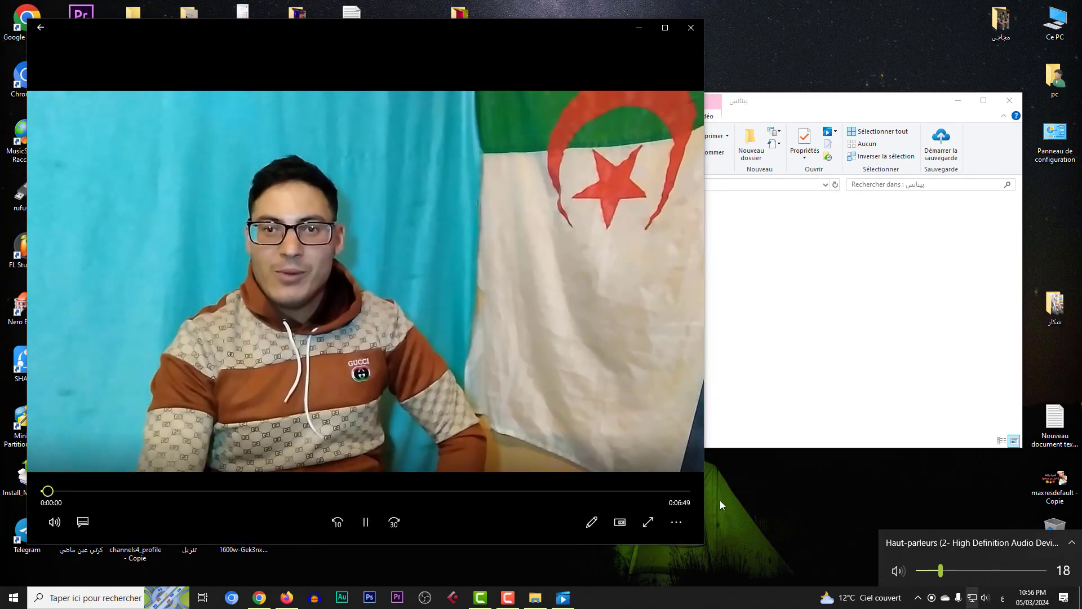
- Skim the finished video from about 0:37 into the section with the phone-screen overlay, and close the player and folder
mouse_move(110, 494)
left_mouse_down()
mouse_move(139, 496)
mouse_move(104, 492)
left_mouse_up()
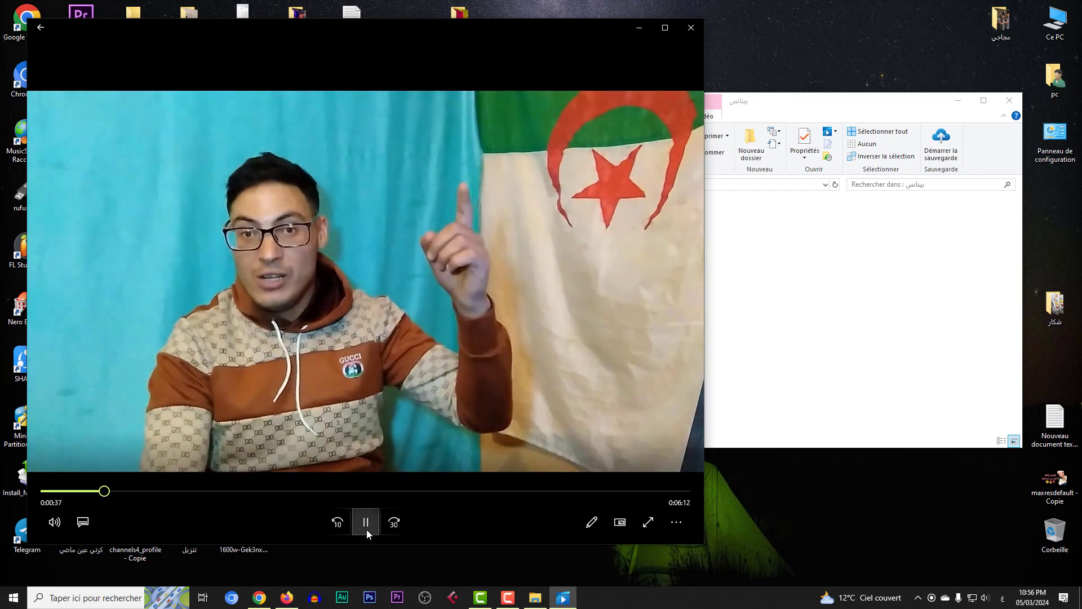
left_click(367, 530)
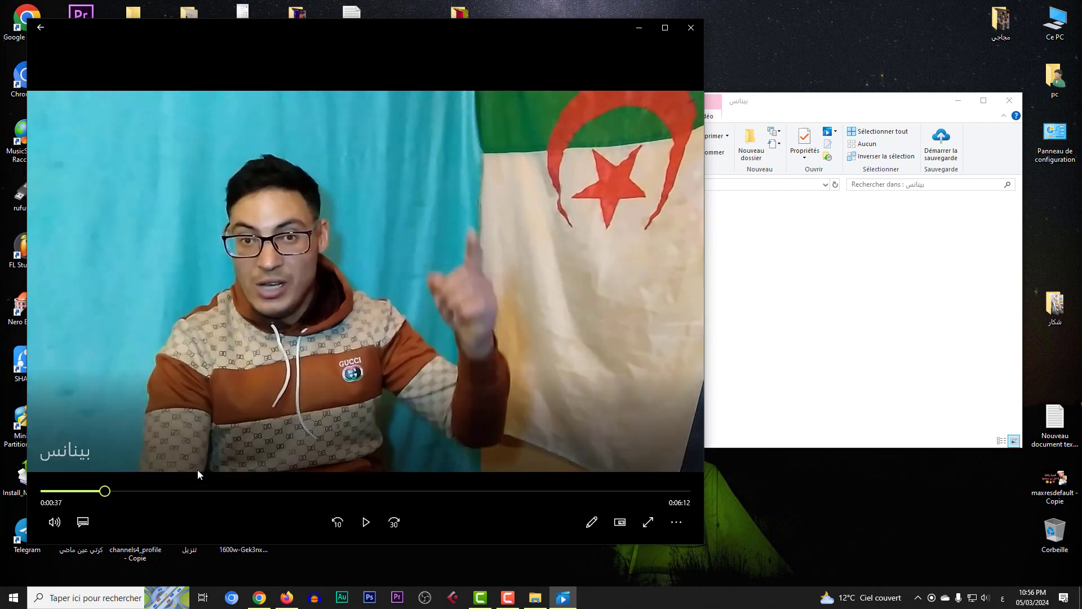
left_click(370, 522)
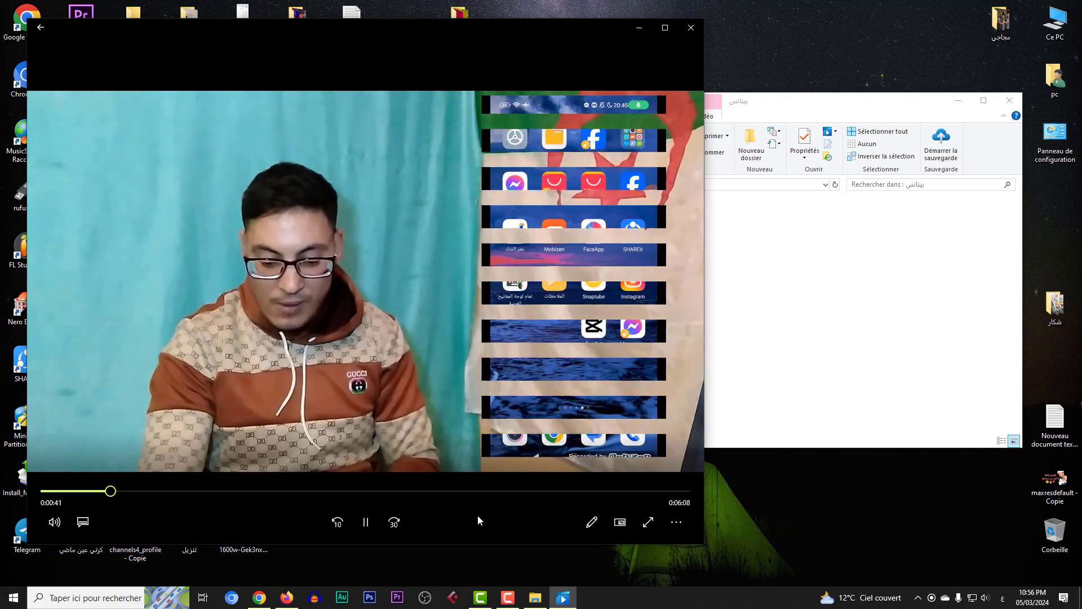
left_click(237, 491)
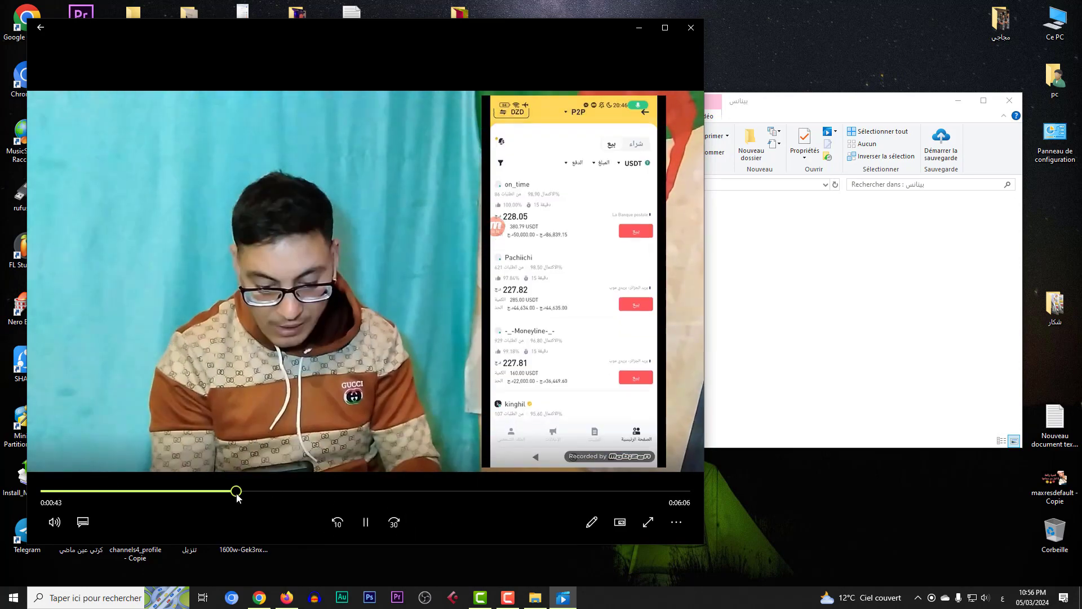
left_click(690, 27)
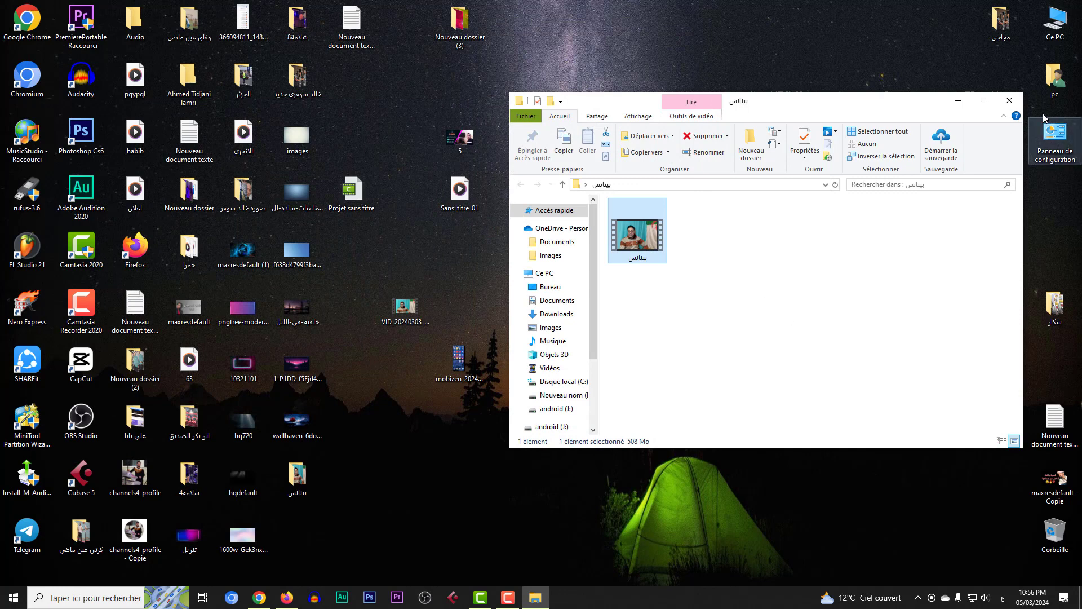
left_click(1018, 105)
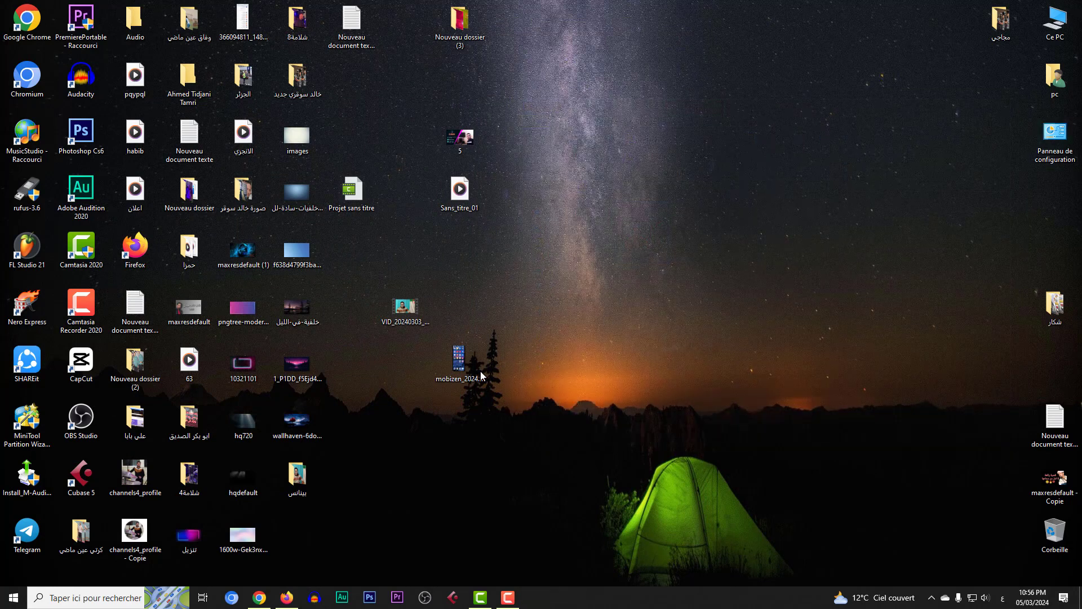
- Place the VID_20240303 and mobizen_20240303 files side by side in the middle of the desktop
left_click_drag(415, 328, 633, 270)
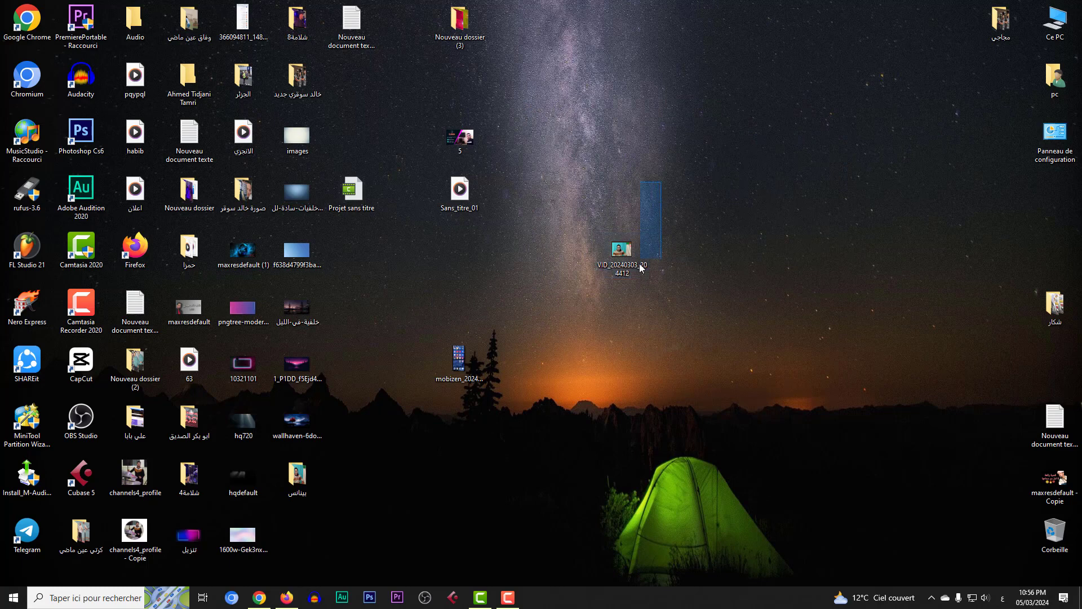
left_click_drag(458, 362, 555, 264)
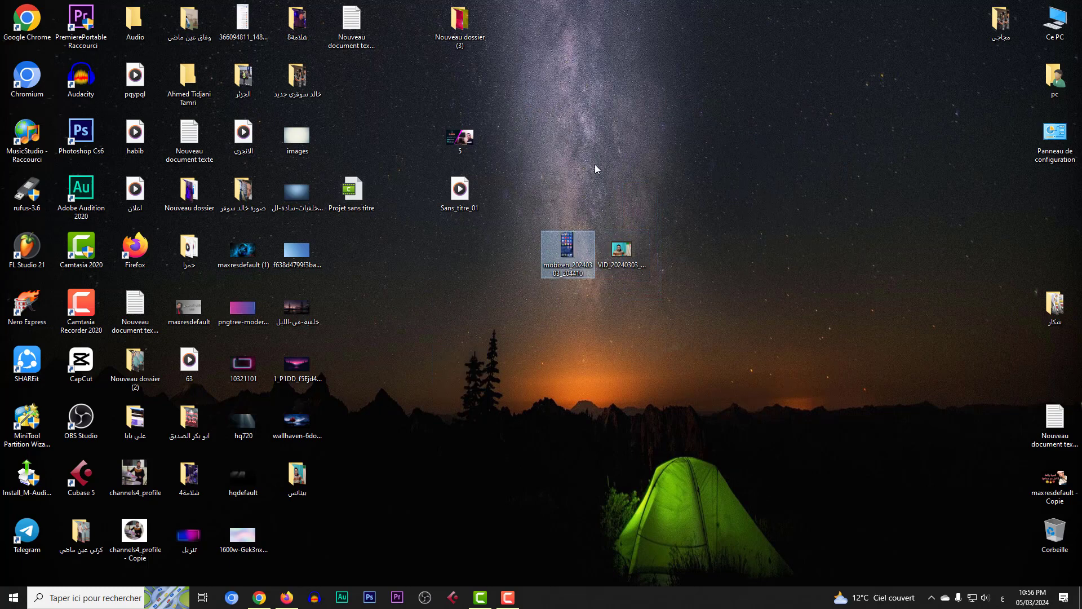
left_click_drag(603, 173, 562, 282)
- Preview the VID_20240303_204412 camera video, skipping ahead through it, and close the player
left_click(613, 261, "ctrl")
double_click(617, 258)
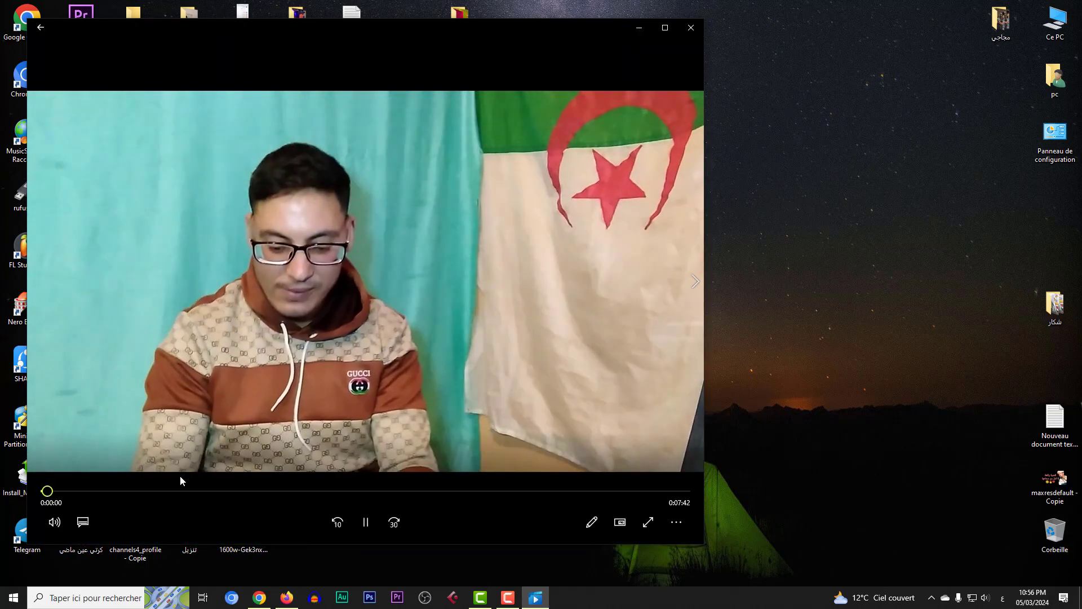
left_click_drag(181, 491, 243, 491)
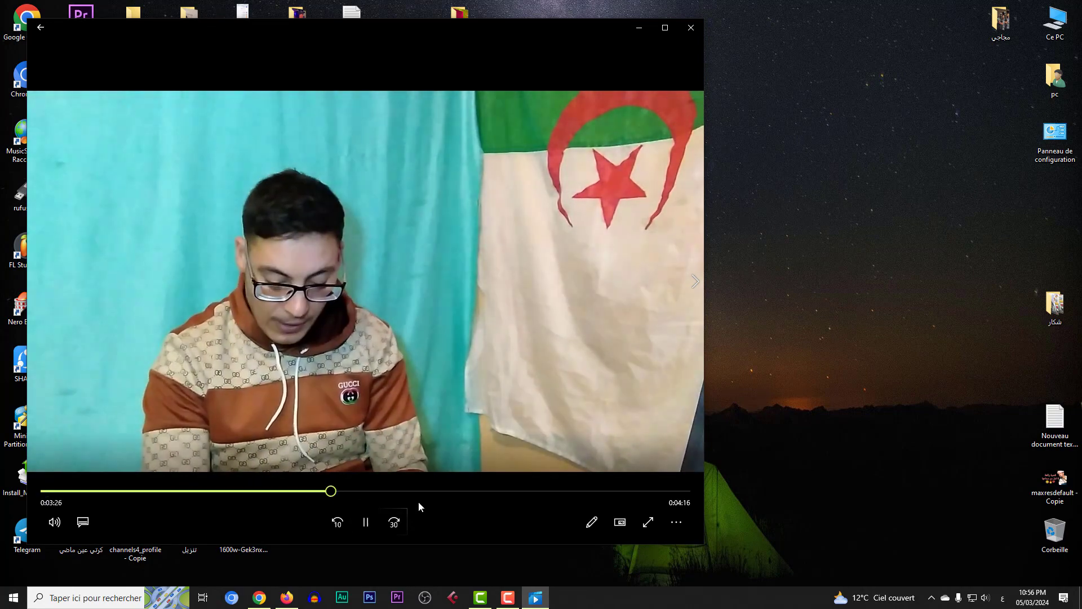
left_click(691, 28)
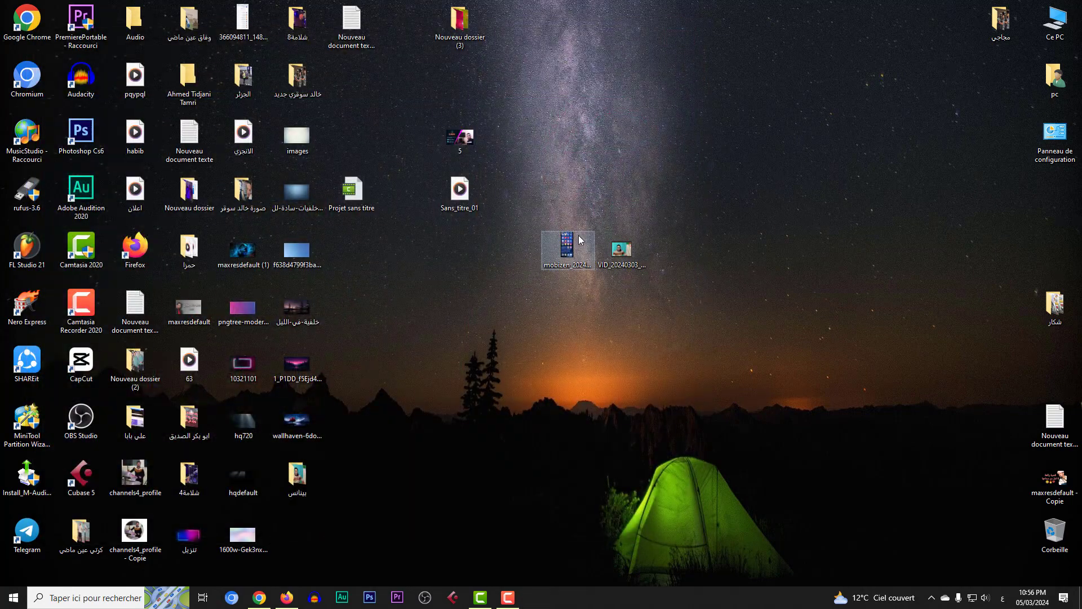
- Preview the mobizen_20240303_204410 phone-screen recording at about 1:33 and close the player
double_click(567, 248)
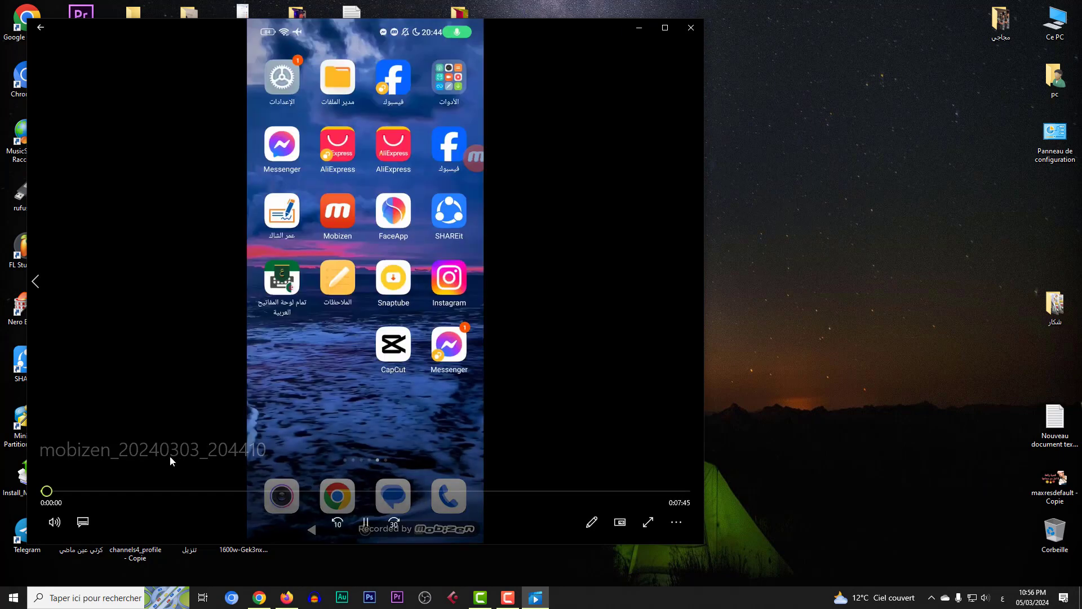
left_click(173, 492)
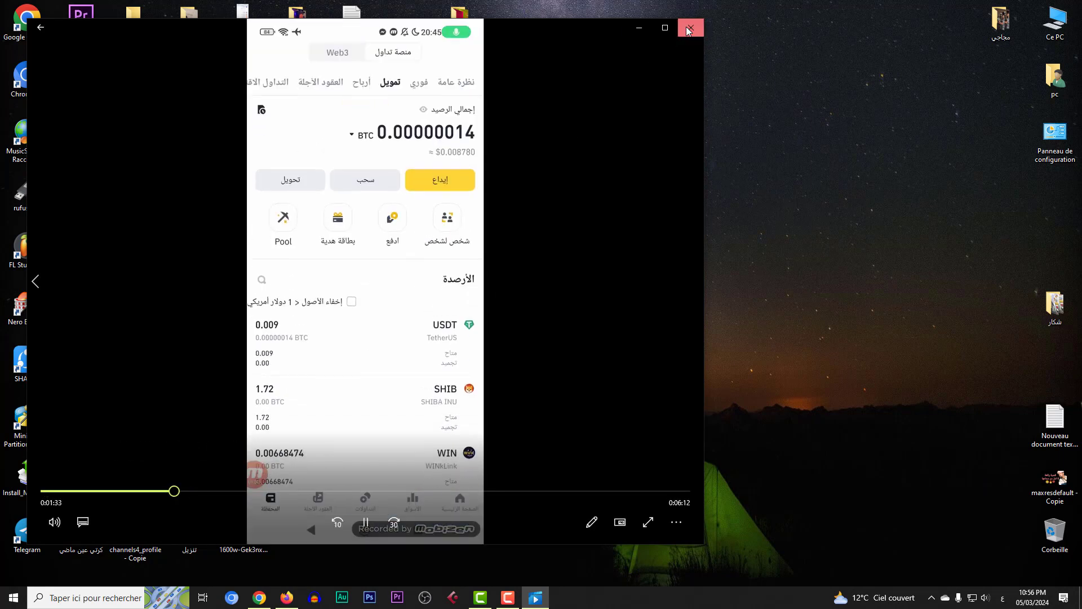
left_click(691, 27)
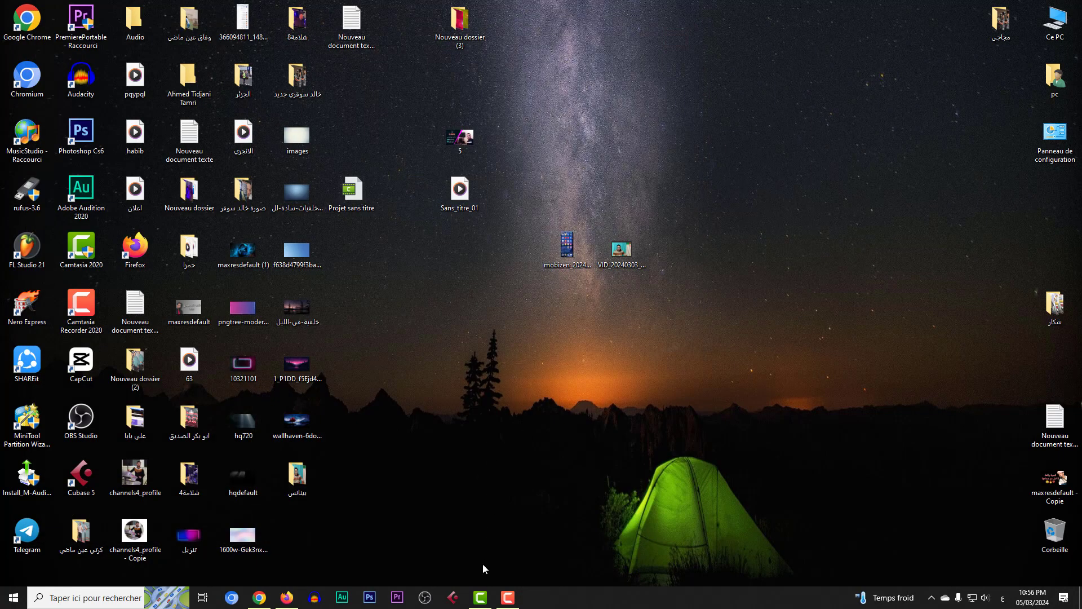
- Switch to Camtasia and import VID_20240303_204412 and mobizen_20240303_204410 from the desktop into the media bin
left_click(481, 598)
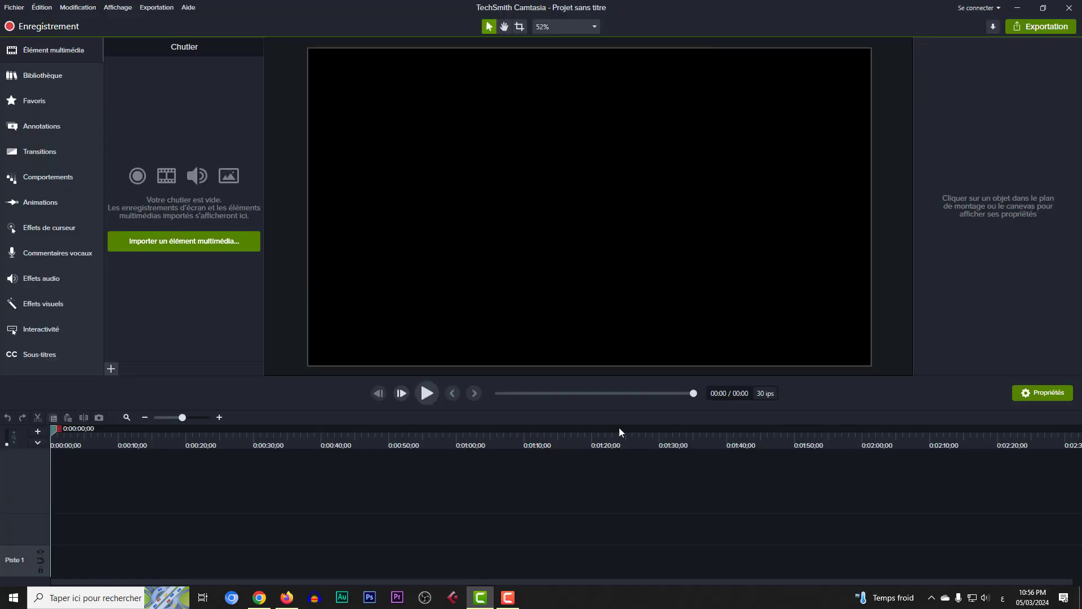
left_click(248, 243)
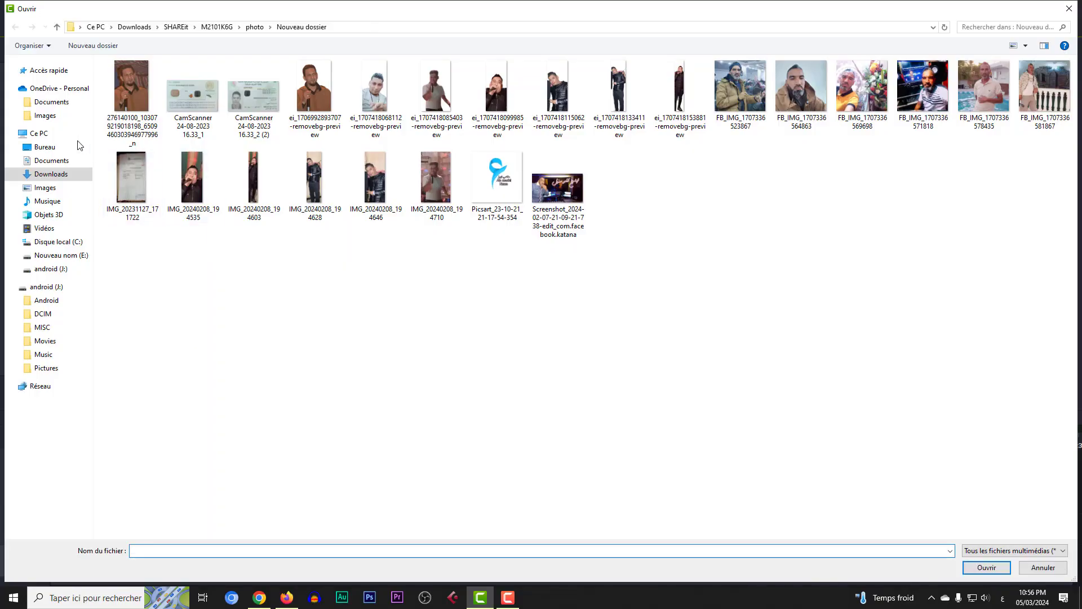
left_click(44, 149)
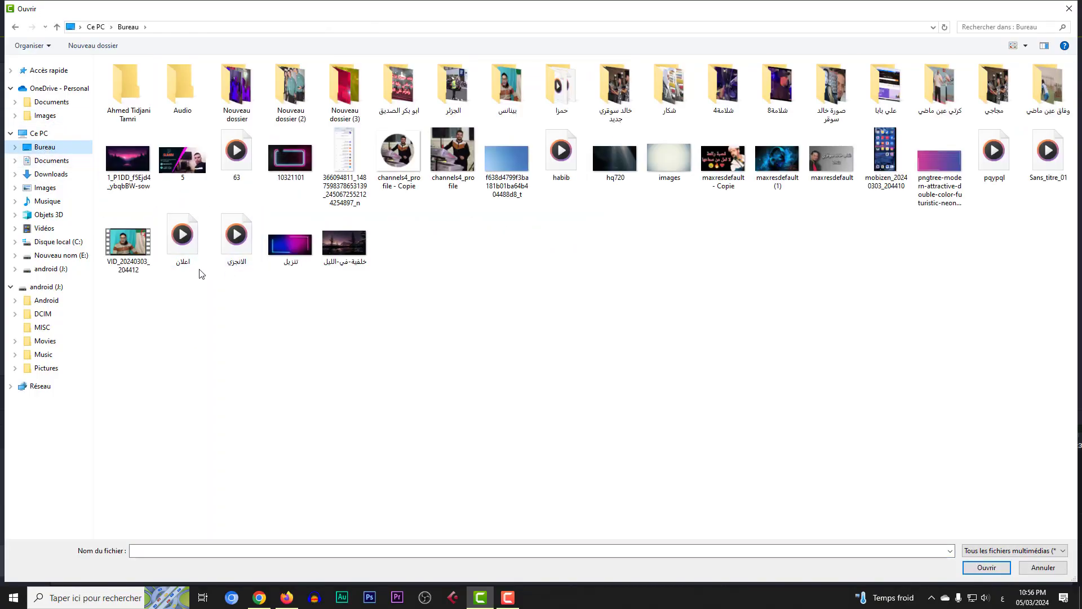
left_click(134, 251)
double_click(134, 251)
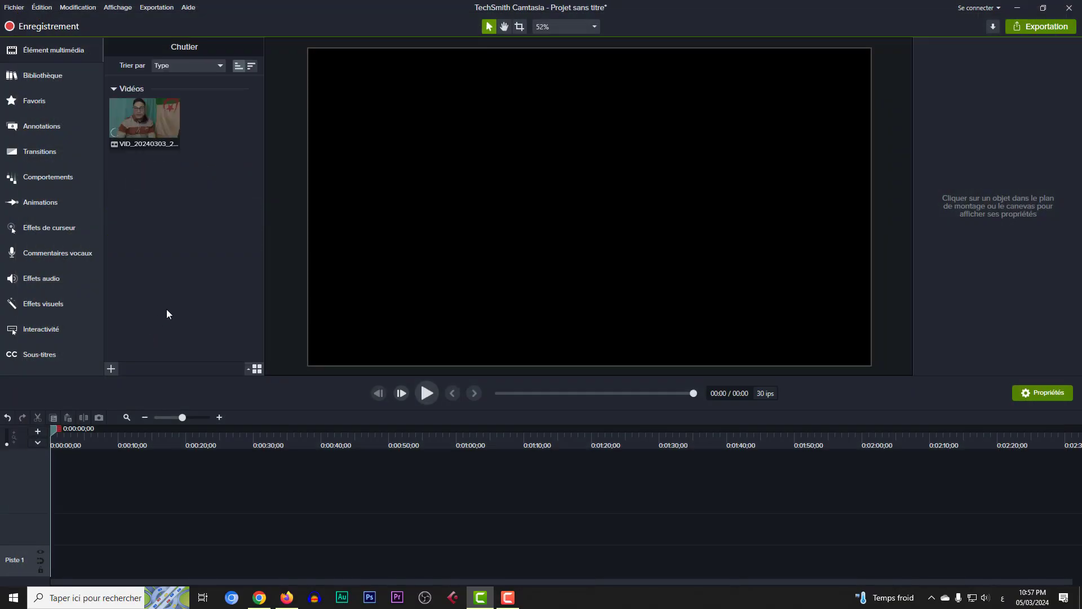
key("ctrl+i")
double_click(885, 152)
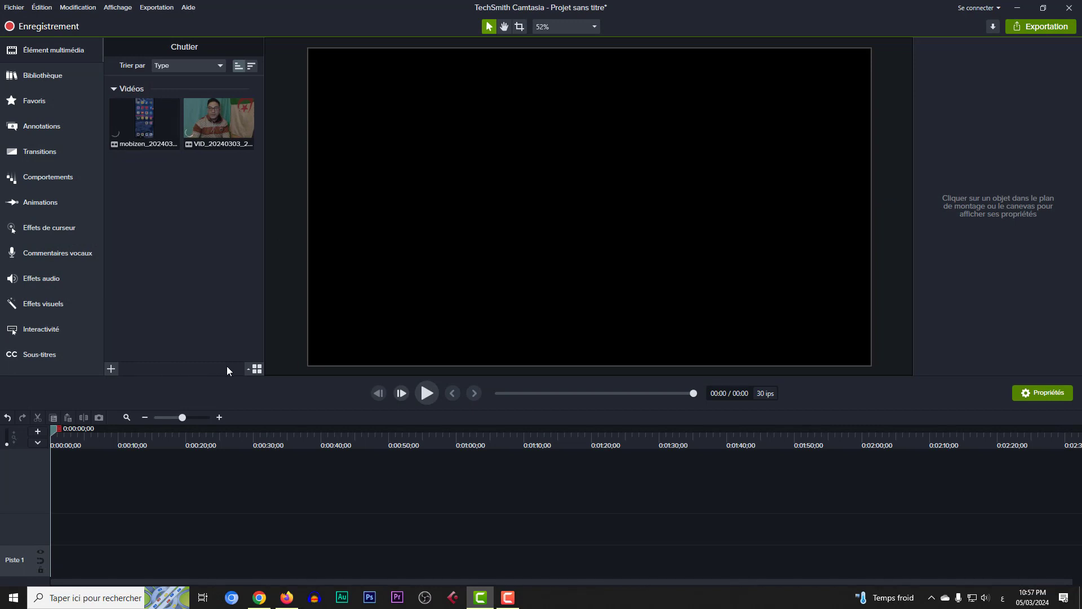
- Place the VID clip at the start of Piste 2 and the mobizen clip on Piste 3, aligning their audio waveforms
left_click_drag(221, 127, 128, 519)
left_click_drag(100, 476, 87, 495)
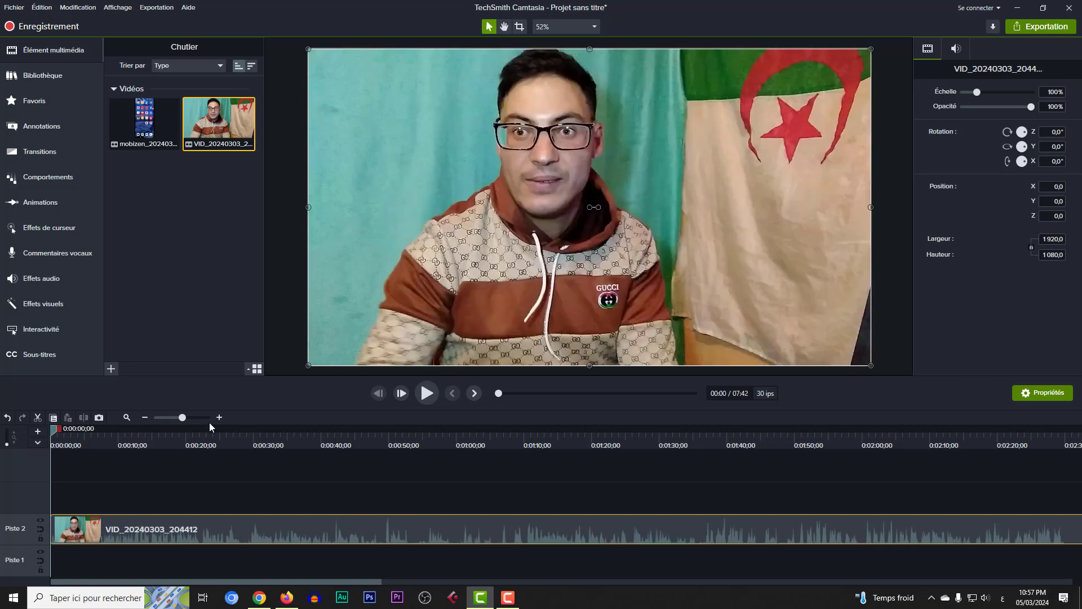
left_click(219, 417)
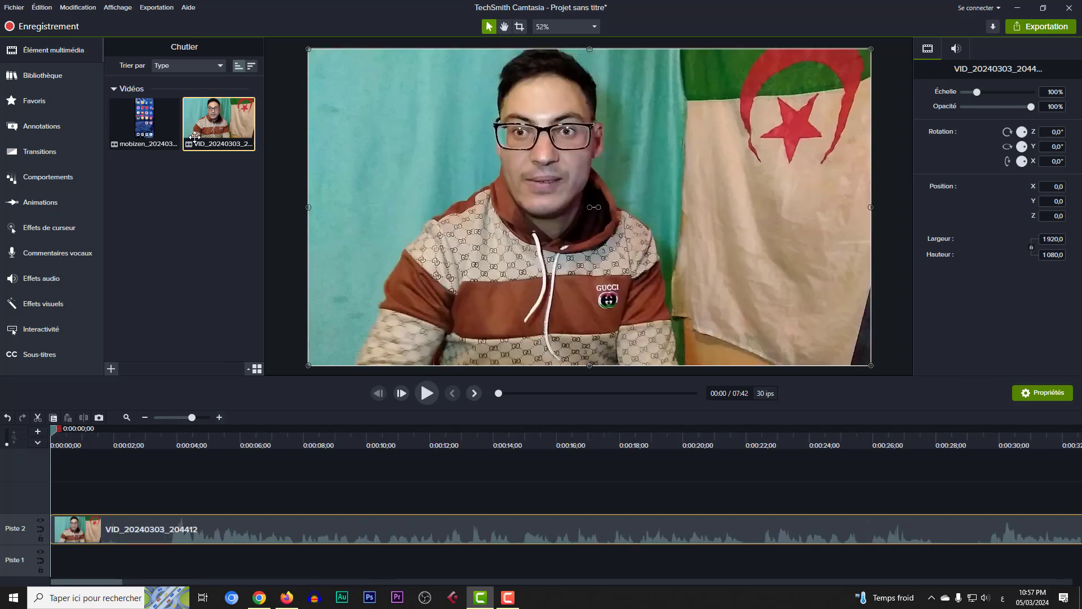
left_click_drag(148, 128, 151, 502)
left_click_drag(235, 505, 209, 512)
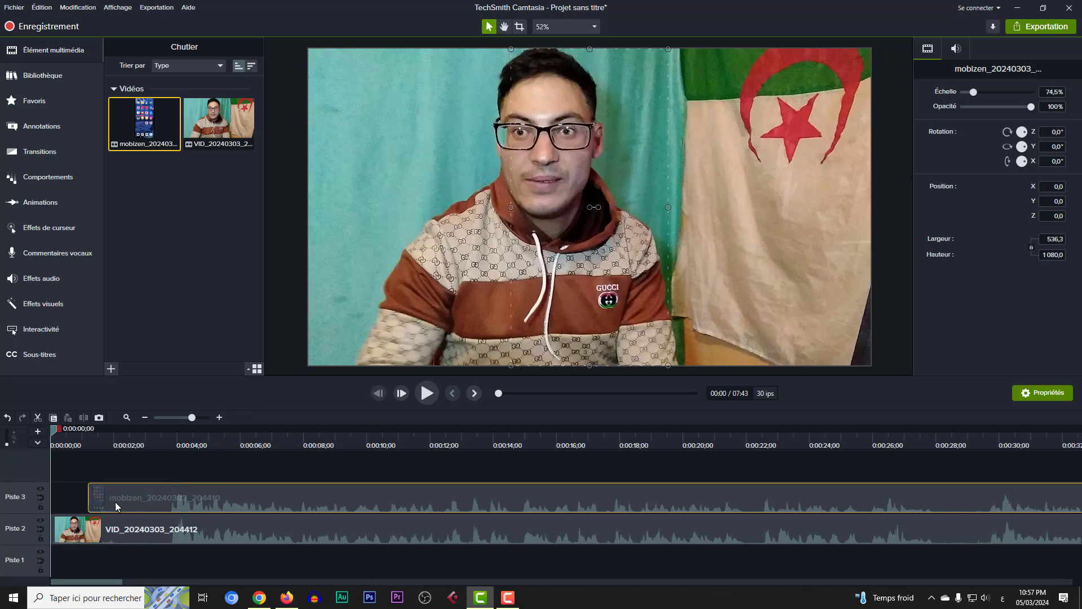
- Play the first seconds of the timeline to check that the camera and phone recordings are in sync
left_click(138, 445)
mouse_move(138, 444)
left_mouse_down()
mouse_move(174, 477)
mouse_move(157, 445)
left_mouse_up()
left_click(426, 393)
left_click(426, 398)
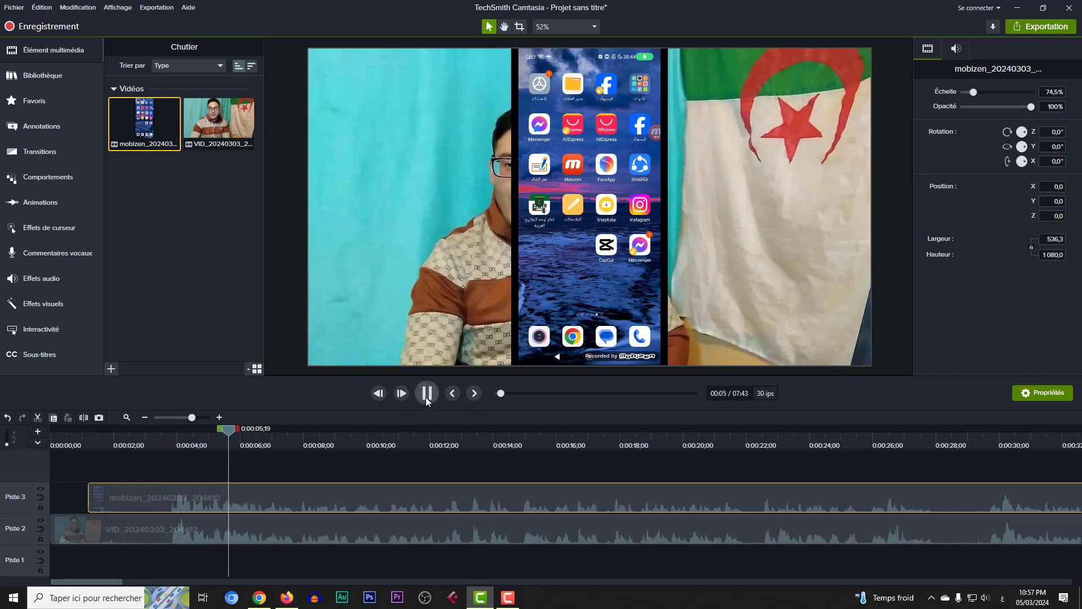
- Scale the phone recording on the canvas to about 66.7% and position it beside the presenter at about X 629.8, Y 0
left_click(605, 188)
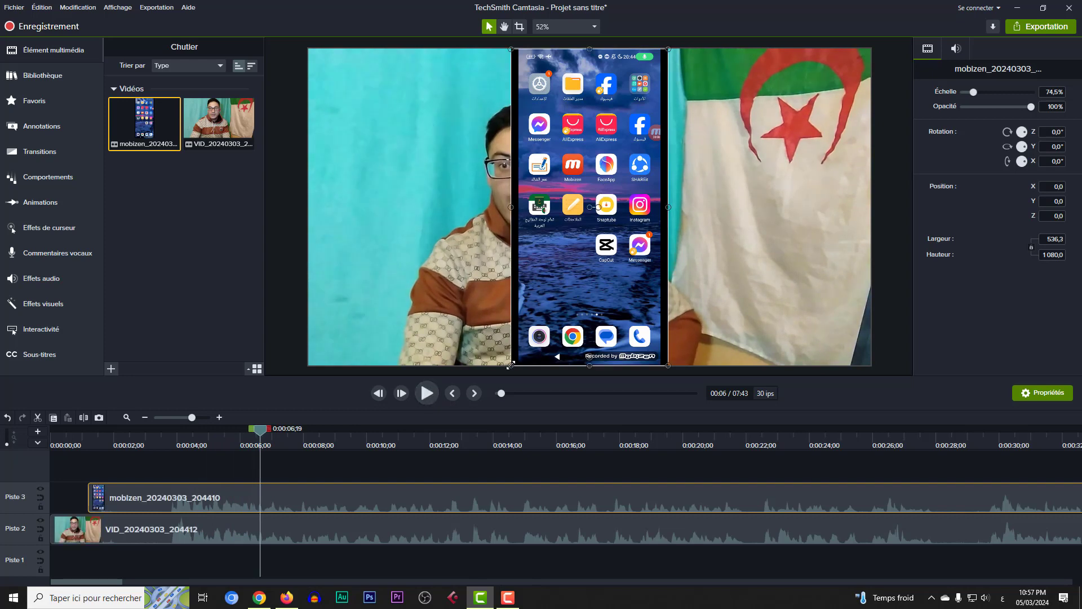
left_click_drag(513, 362, 521, 349)
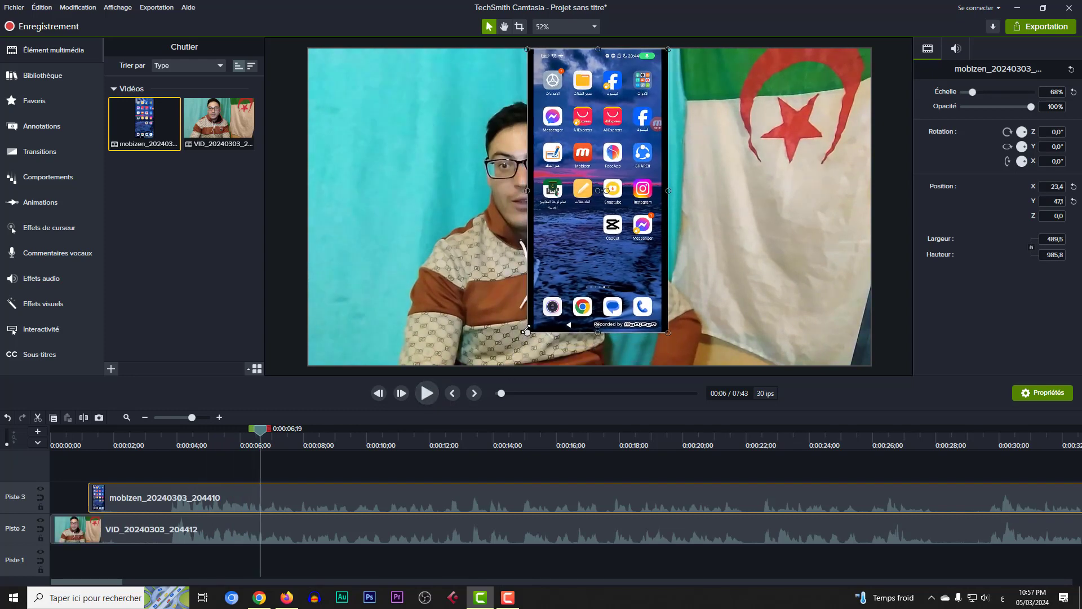
left_click_drag(578, 295, 730, 299)
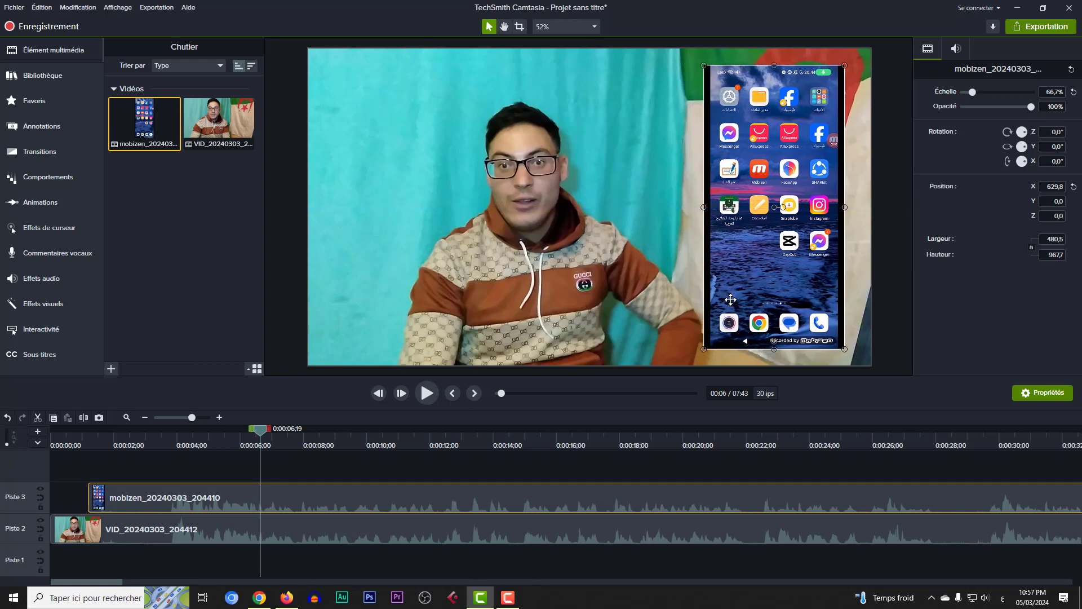
- Split the mobizen and VID clips together at 0:00:03;23
left_click_drag(183, 445, 169, 462)
left_click(152, 465)
left_click(127, 533)
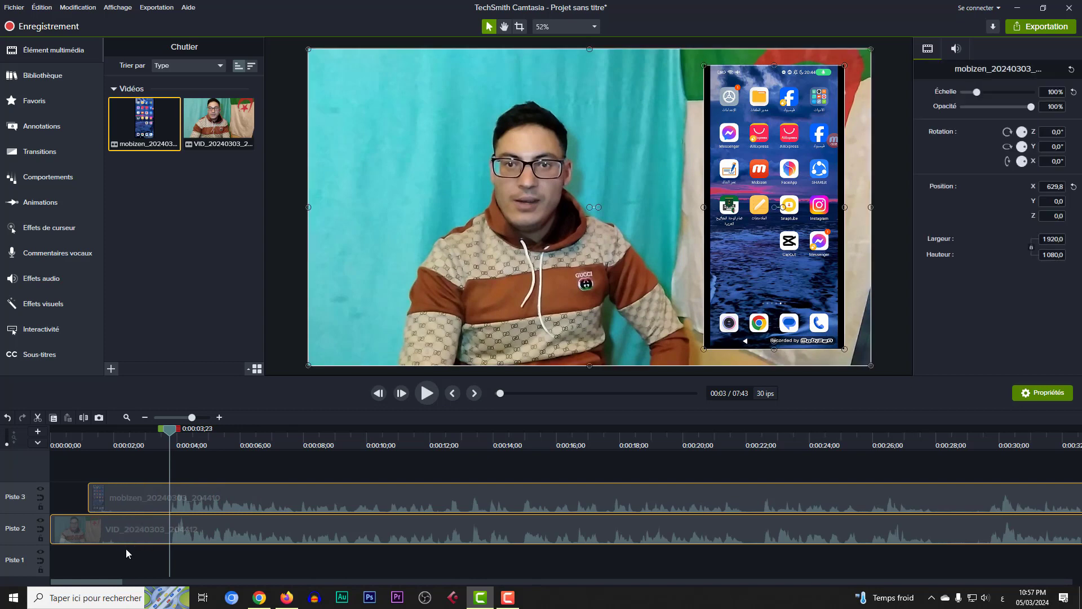
key("s")
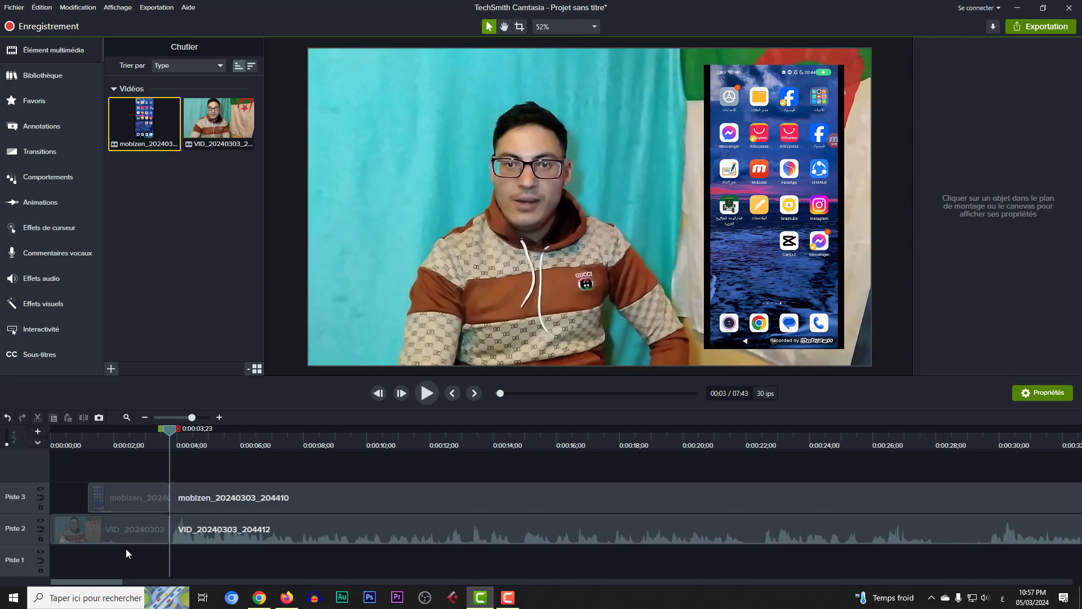
- Delete the portions of both clips before the split and shift the remaining clips to the start of the timeline
left_click_drag(140, 531, 140, 535)
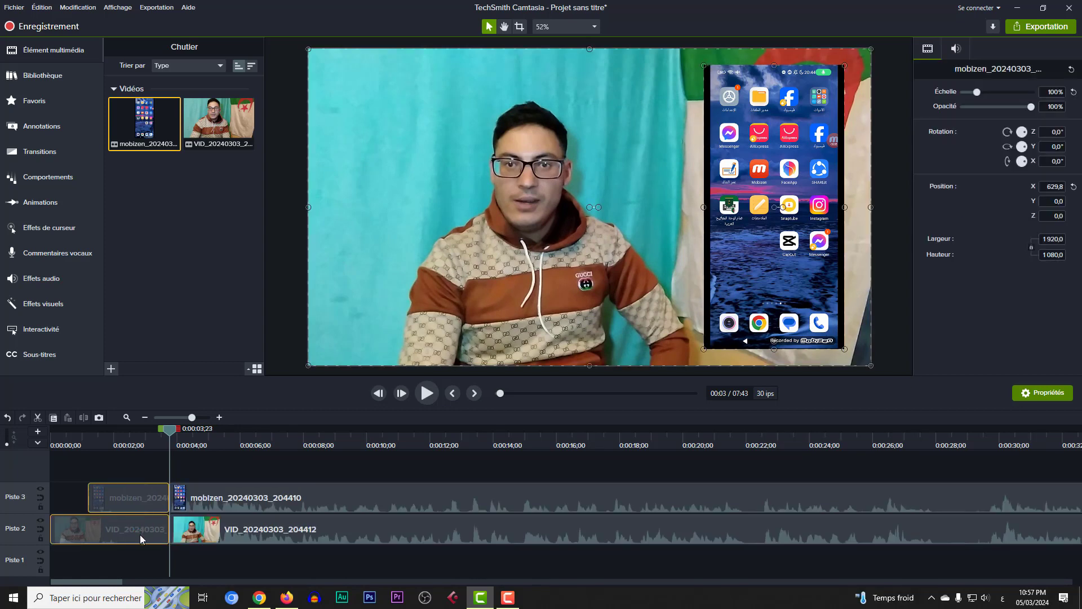
key("Delete")
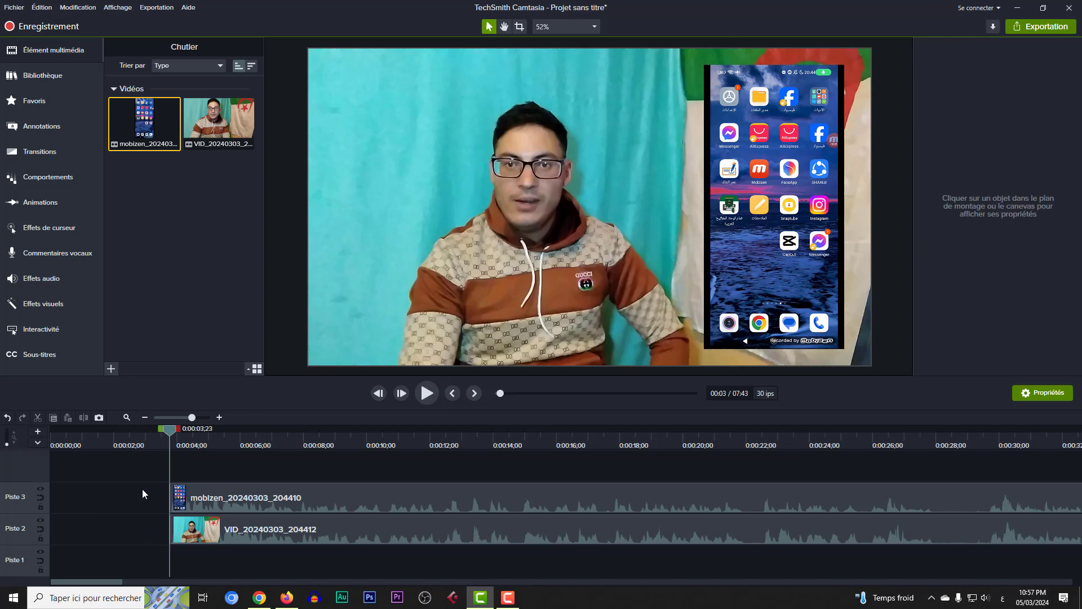
left_click_drag(142, 489, 130, 533)
- Play the synced clips briefly from 0:00:22;00 to check the combined picture
left_click_drag(654, 440, 746, 446)
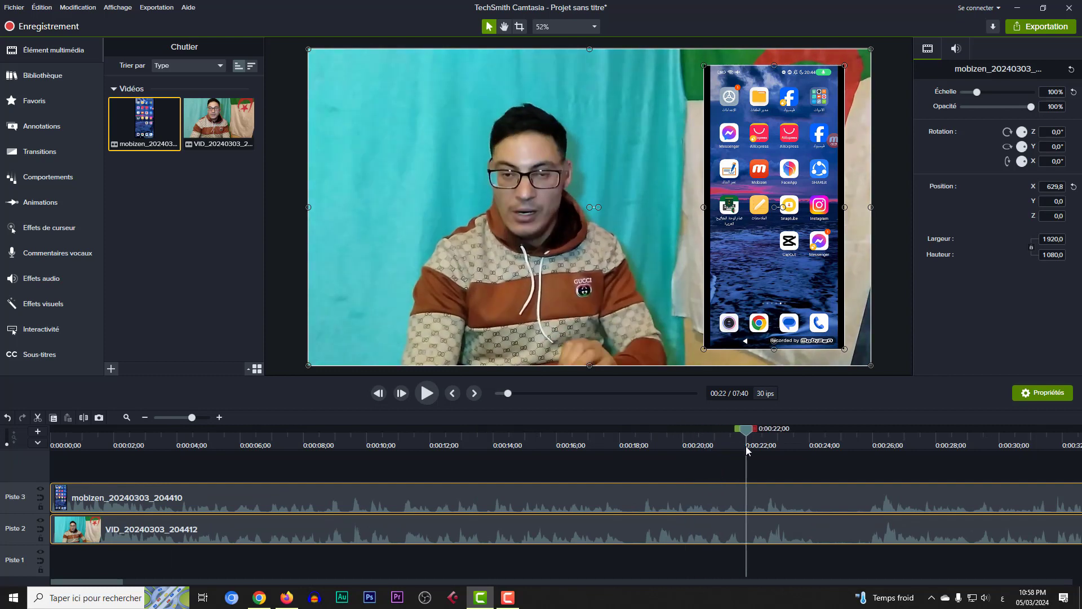
left_click(431, 401)
left_click(431, 401)
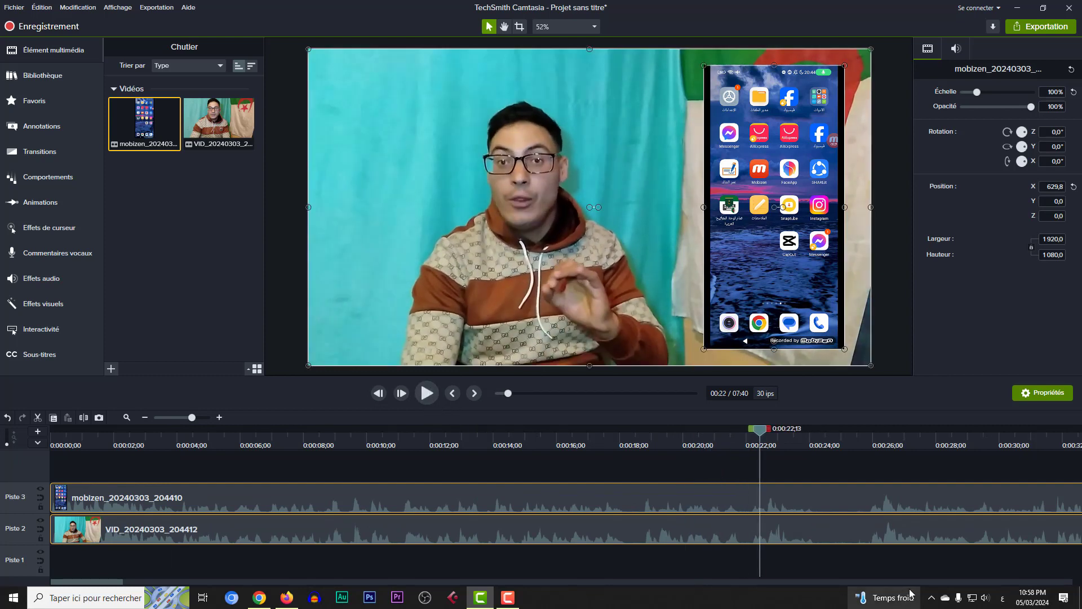
- Play the synced clips around 0:00:22 to find the section that should be cut
left_click(985, 599)
left_click(581, 461)
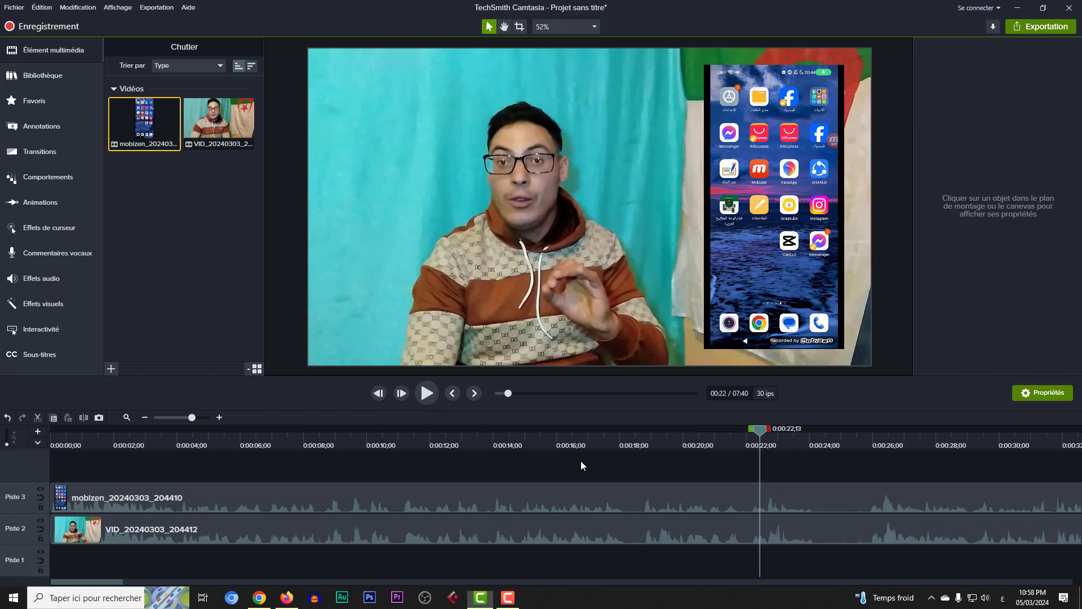
left_click(430, 394)
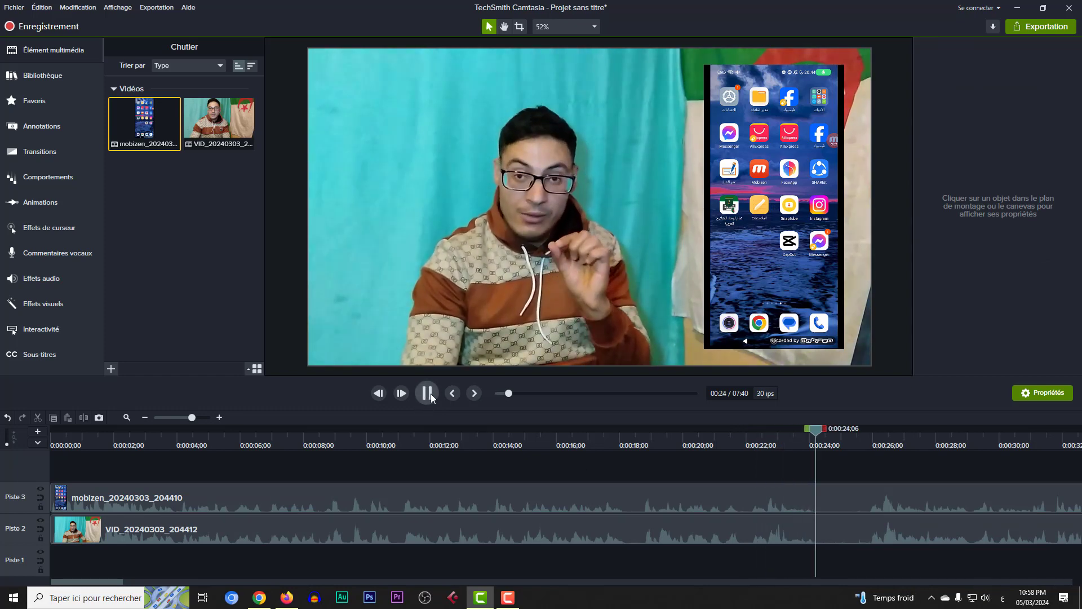
left_click_drag(751, 436, 706, 445)
left_click(427, 395)
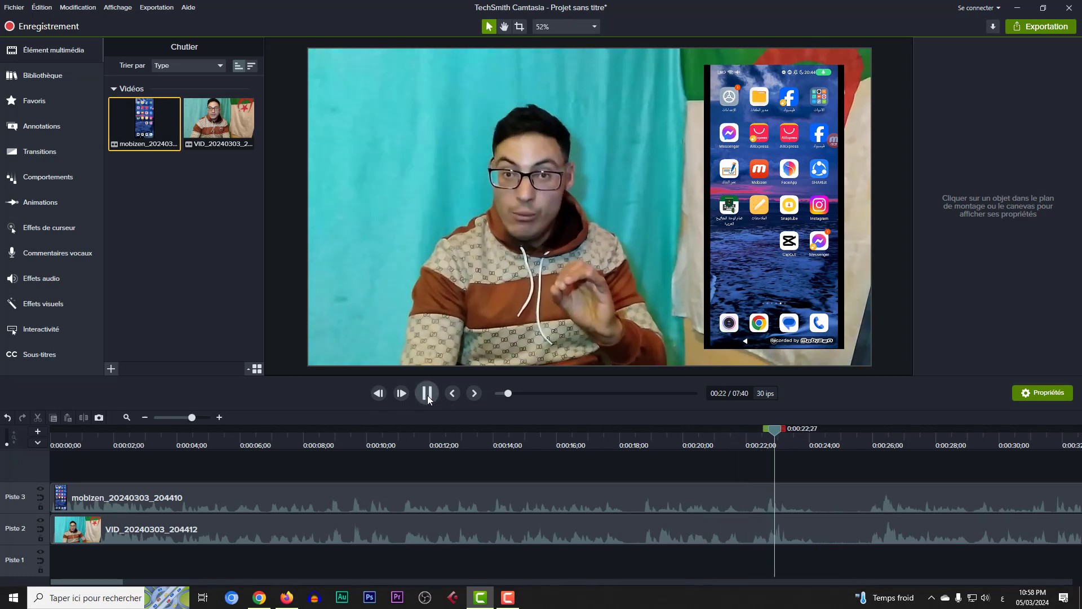
key("space")
- Split the mobizen and VID clips together at 0:00:21;29 and again at 0:00:25;21
left_click(746, 446)
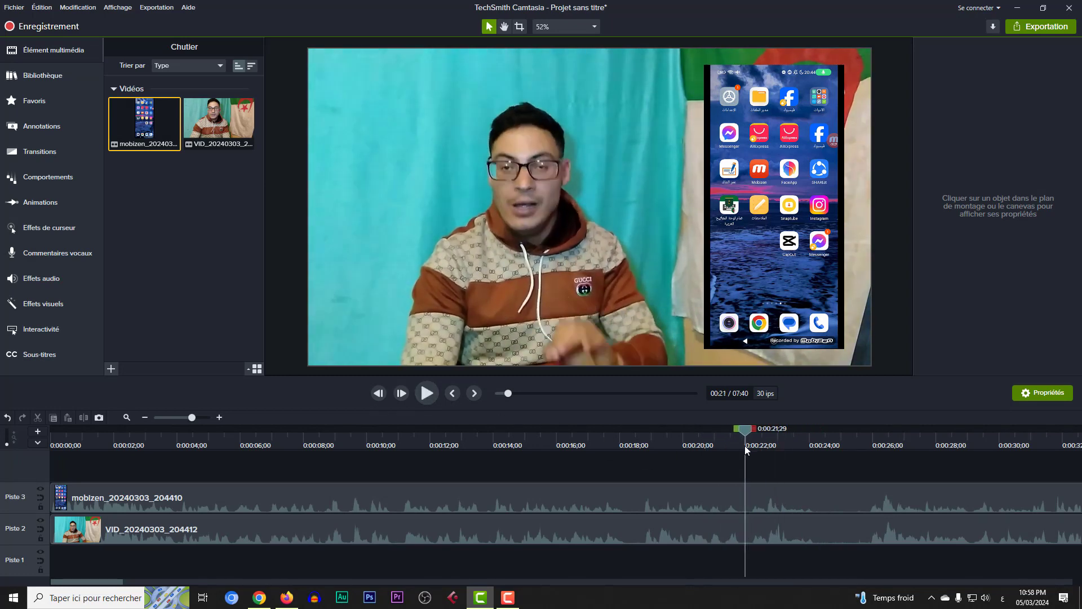
left_click_drag(780, 472, 789, 550)
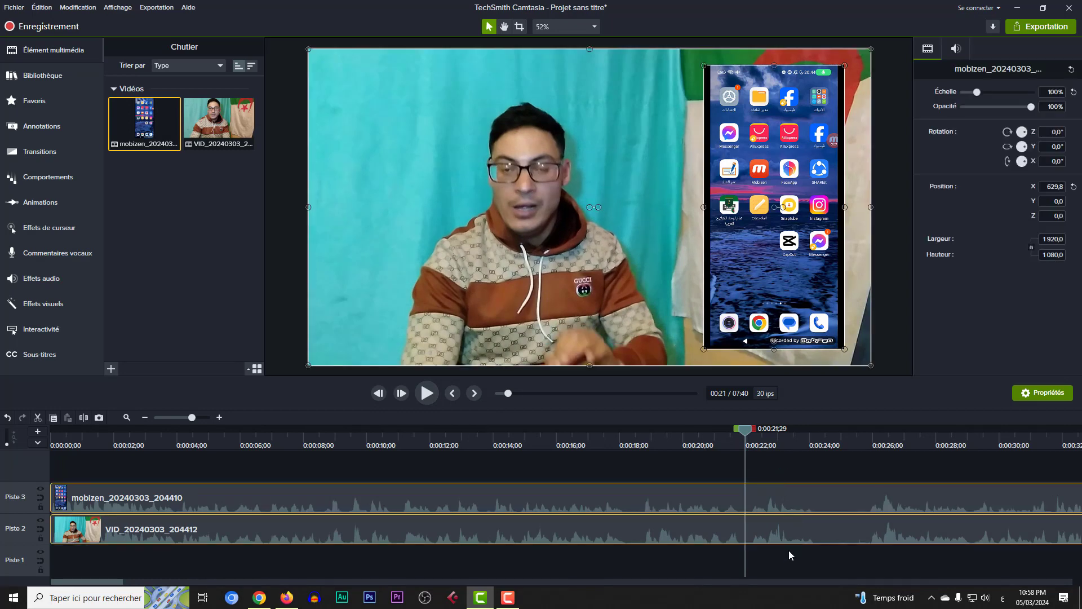
key("s")
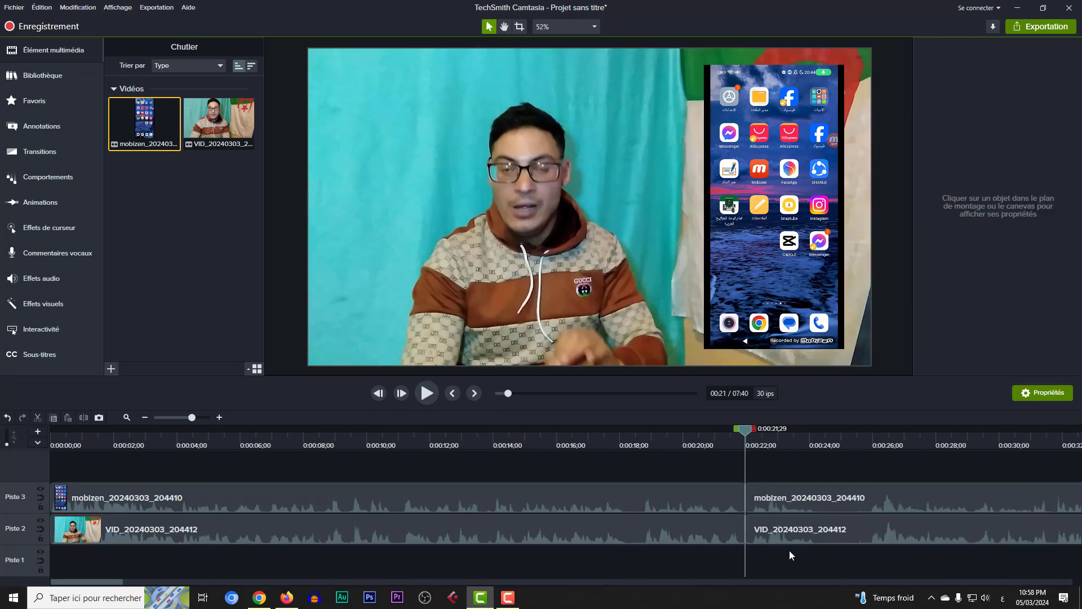
left_click_drag(798, 448, 796, 572)
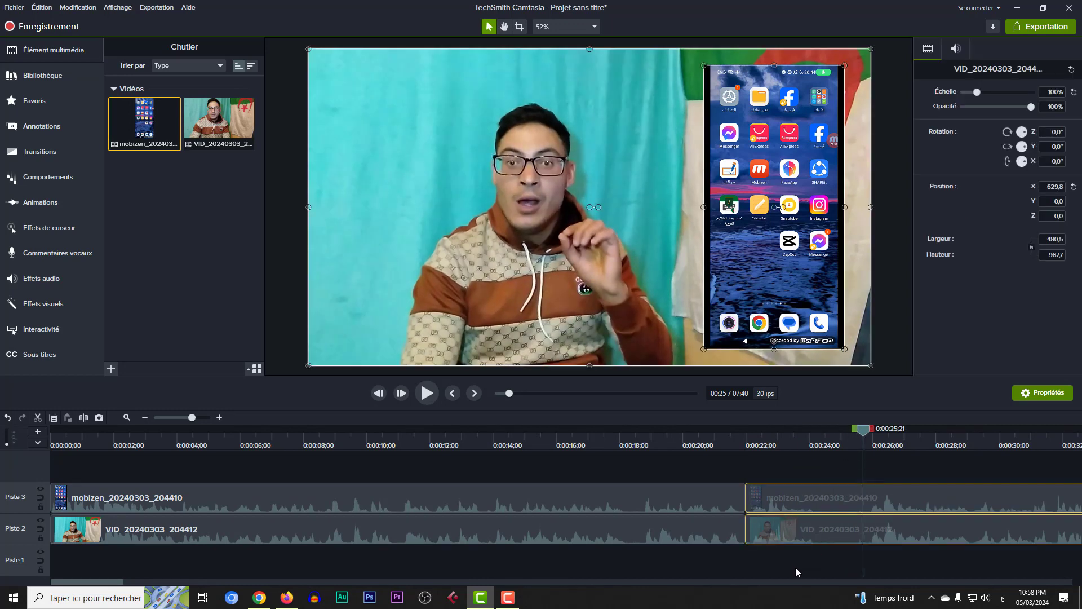
key("s")
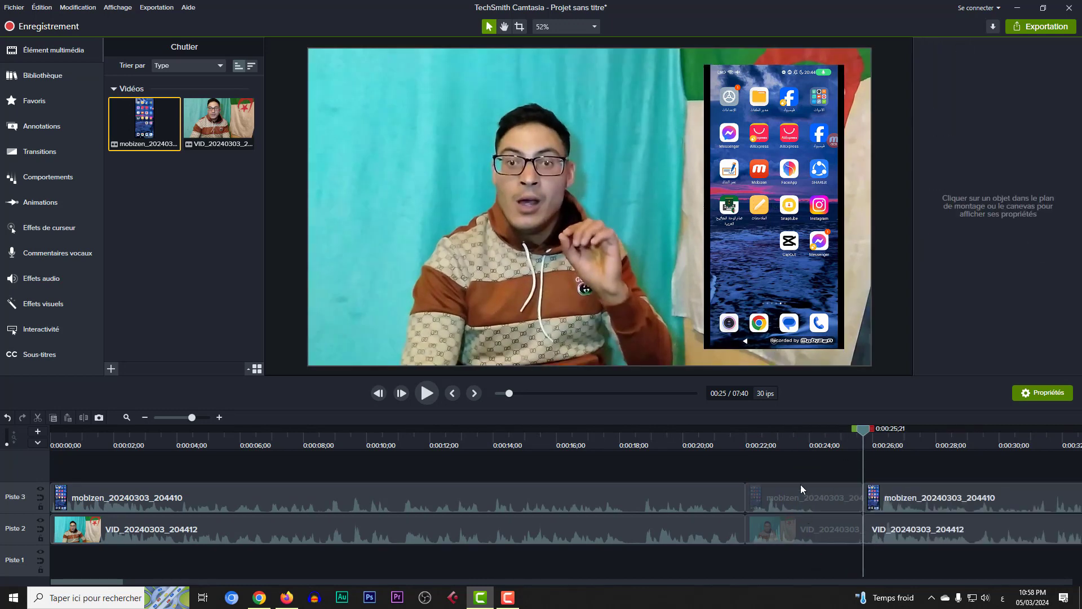
- Delete the section of both clips between the two splits and move the remaining clips back to 0:00:21;29 to close the gap
left_click_drag(805, 469, 804, 555)
key("Delete")
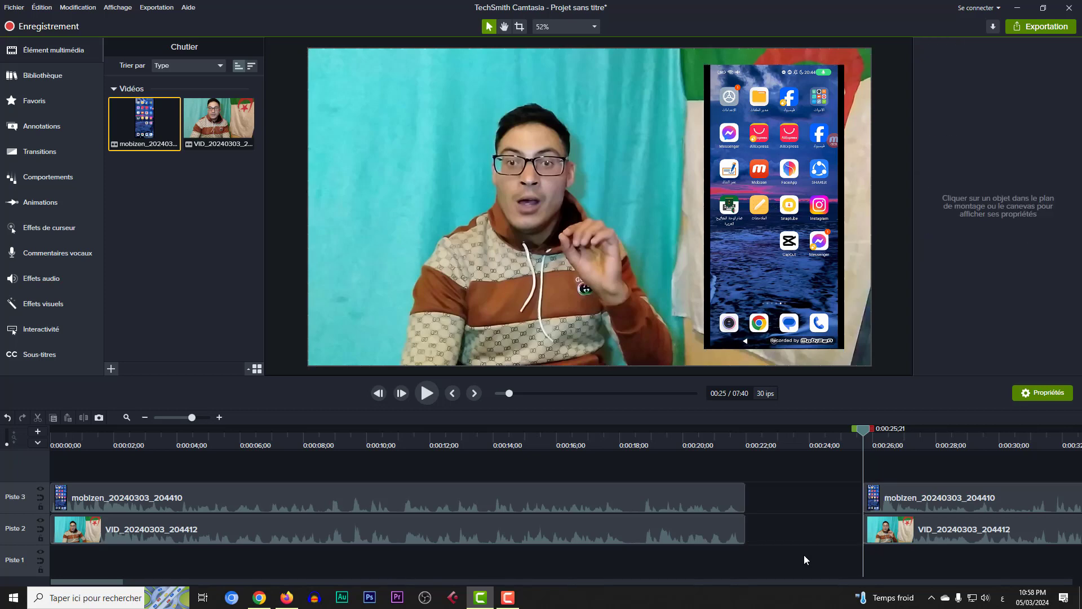
left_click_drag(817, 479, 746, 443)
- Play the timeline from just before the cut at 0:00:21;29 to about 0:00:39 to check the joined clips
left_click_drag(743, 442, 713, 450)
left_click(426, 398)
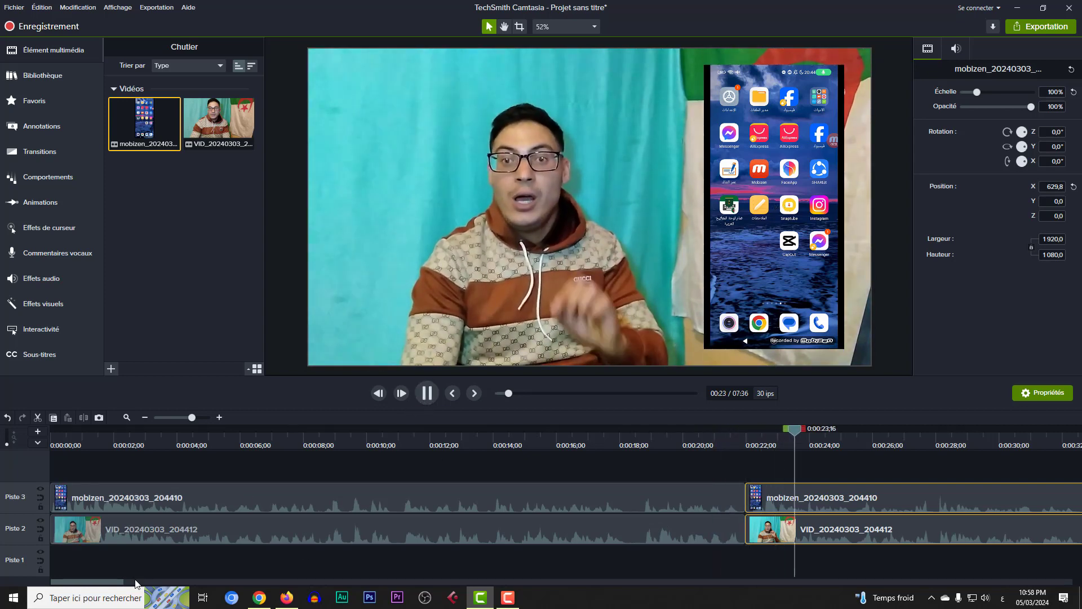
left_click_drag(113, 583, 147, 582)
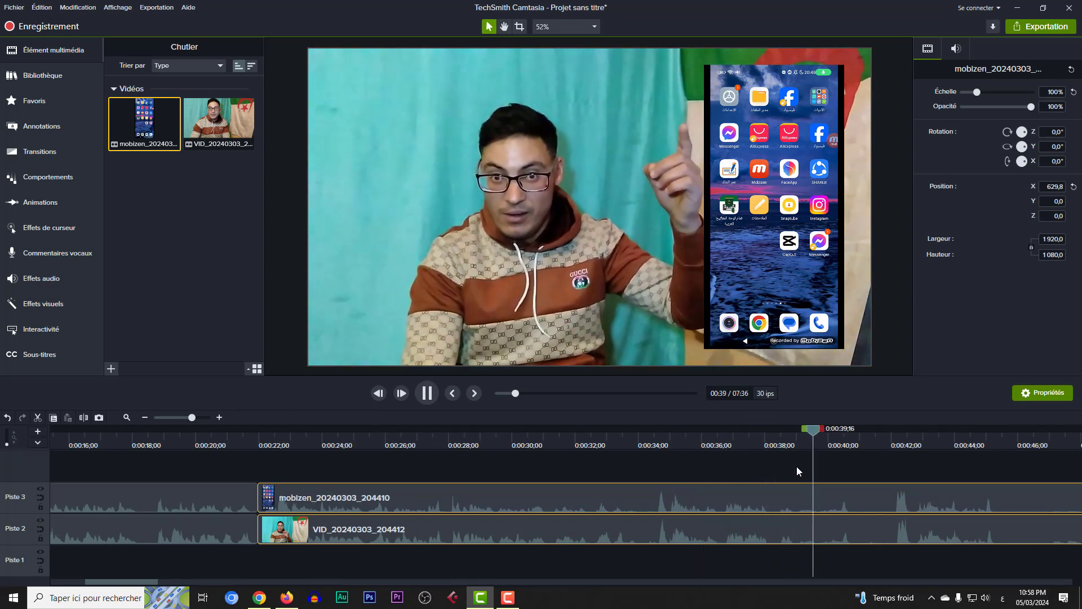
left_click(427, 393)
- Split only the mobizen clip on Piste 3 at 0:00:41;18
left_click(878, 447)
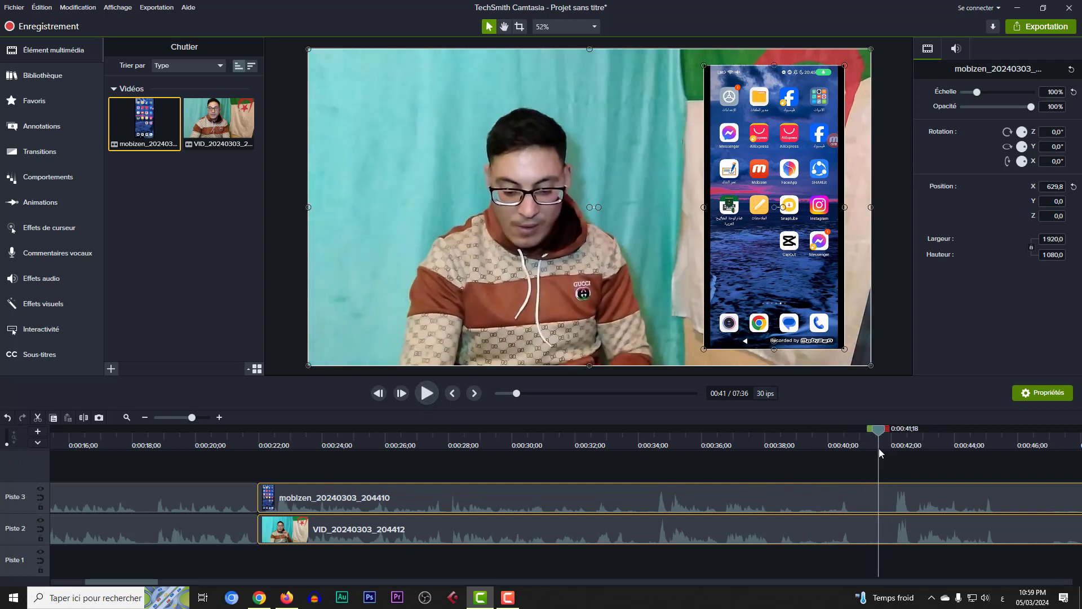
left_click(839, 496)
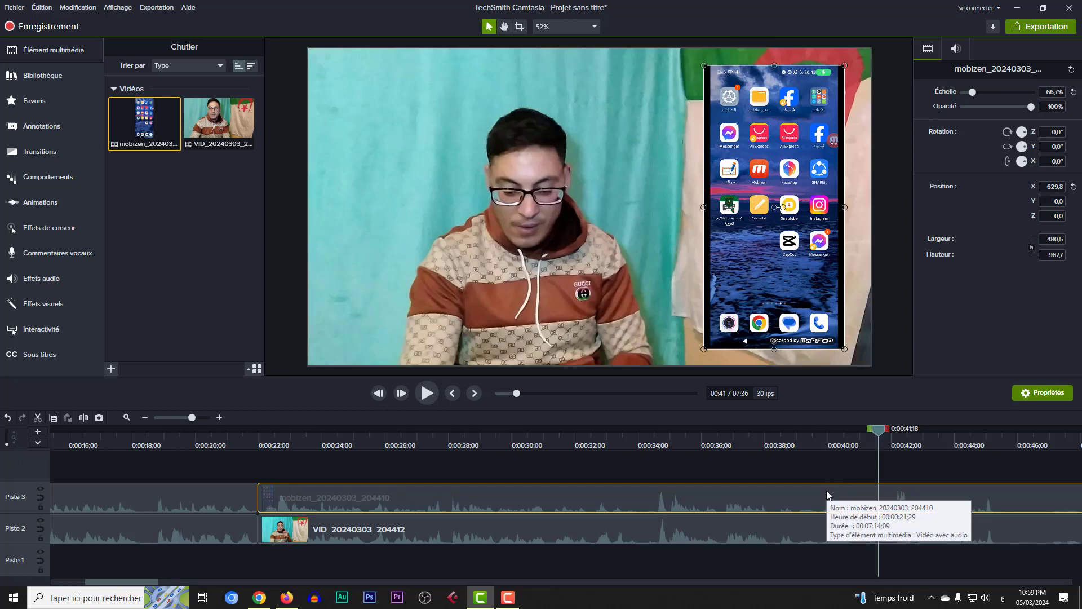
key("s")
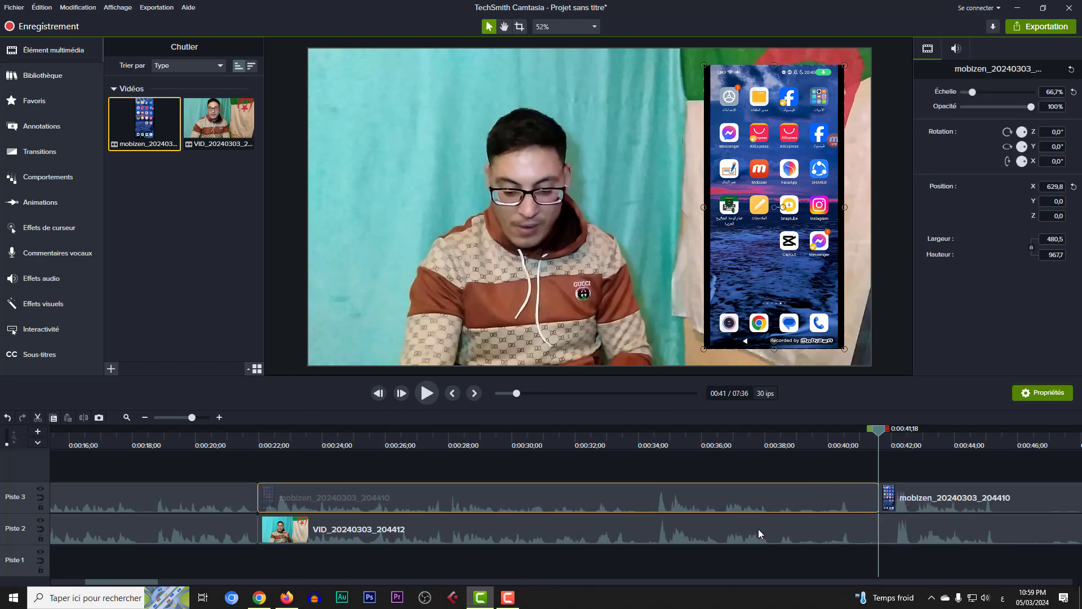
- Apply the Compression audio effect to both VID clips on Piste 2 and lower their audio level to silence
left_click_drag(949, 561, 232, 537)
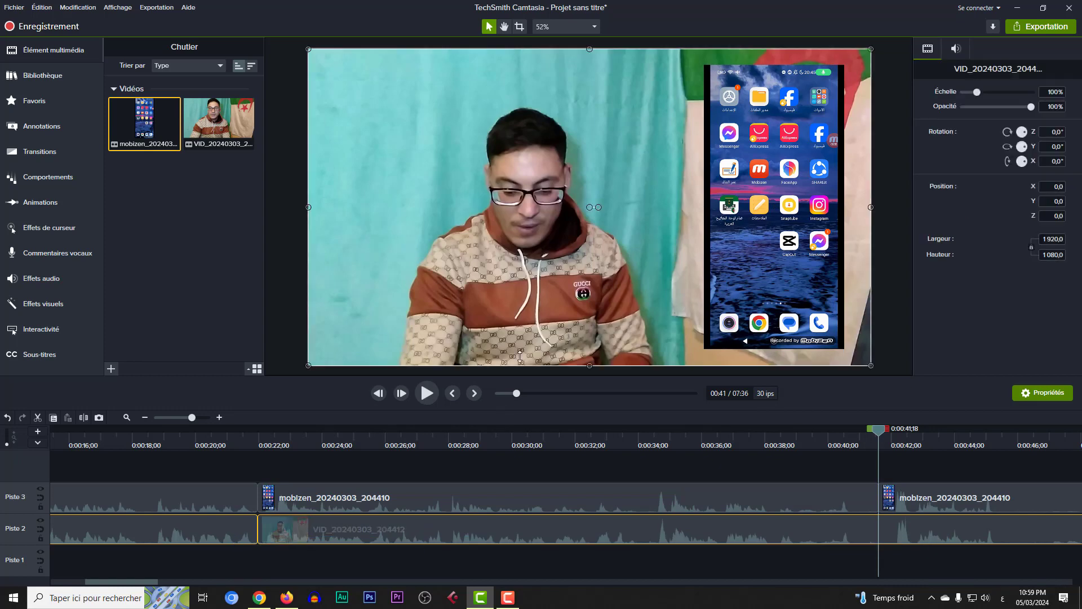
left_click(14, 281)
left_click_drag(136, 109, 209, 530)
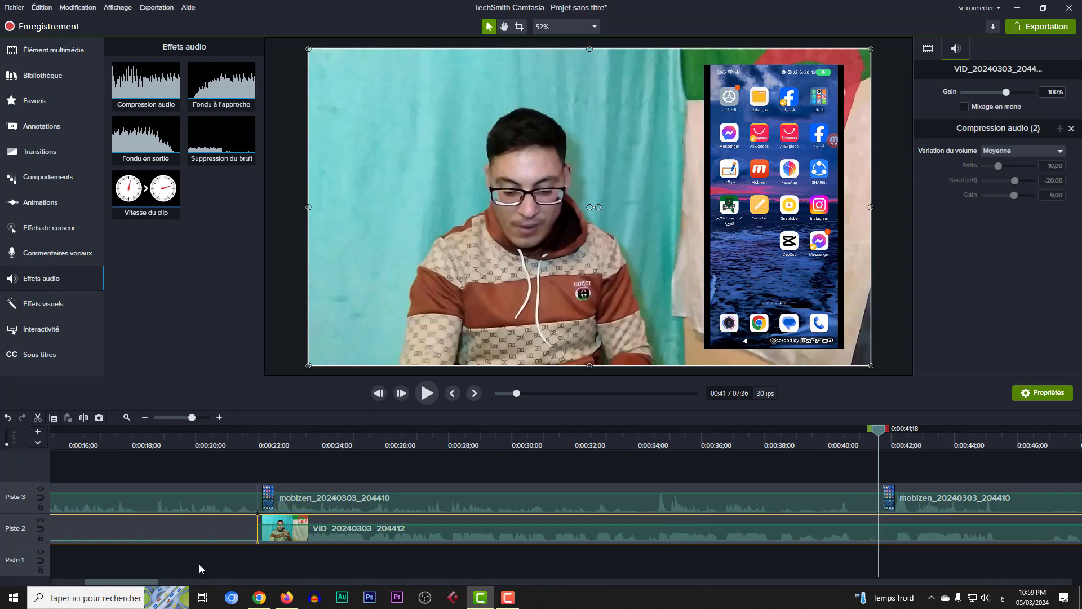
left_click_drag(292, 525, 288, 558)
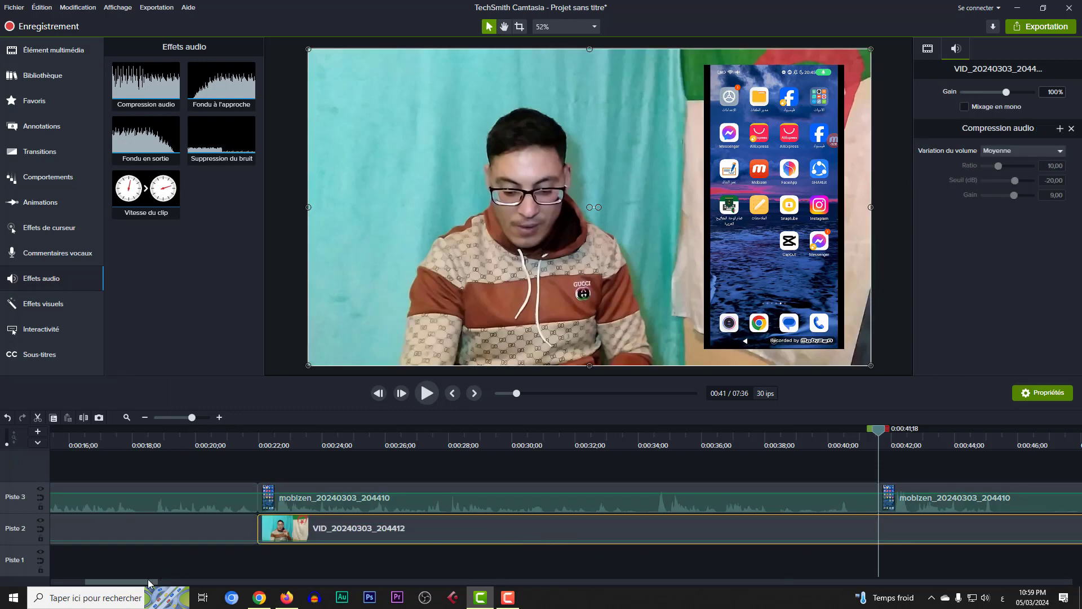
- Raise the audio level of the three mobizen clips on Piste 3
left_click_drag(159, 583, 105, 577)
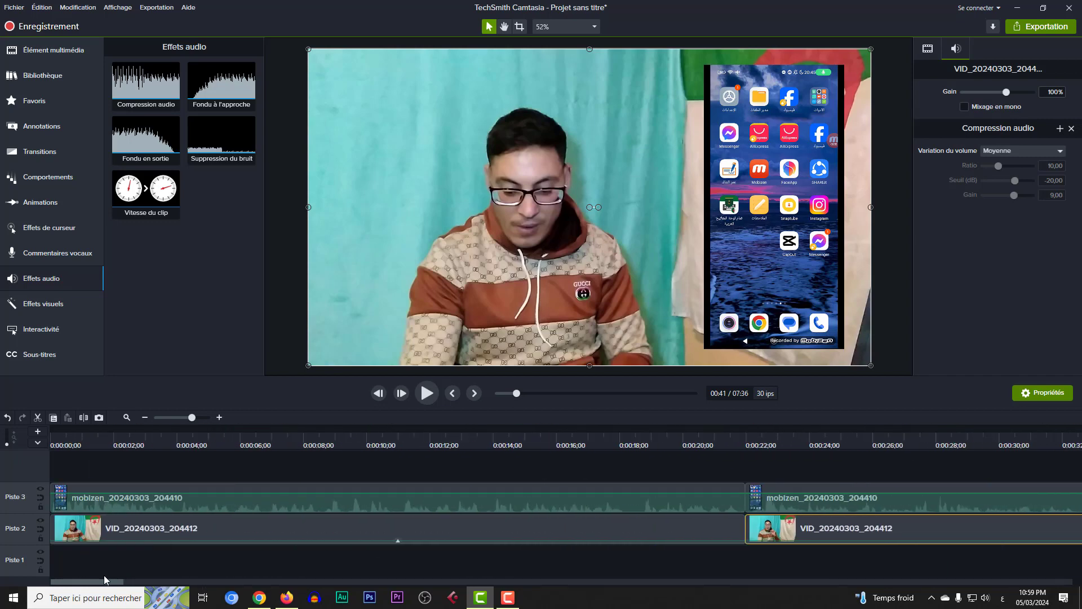
left_click(432, 500)
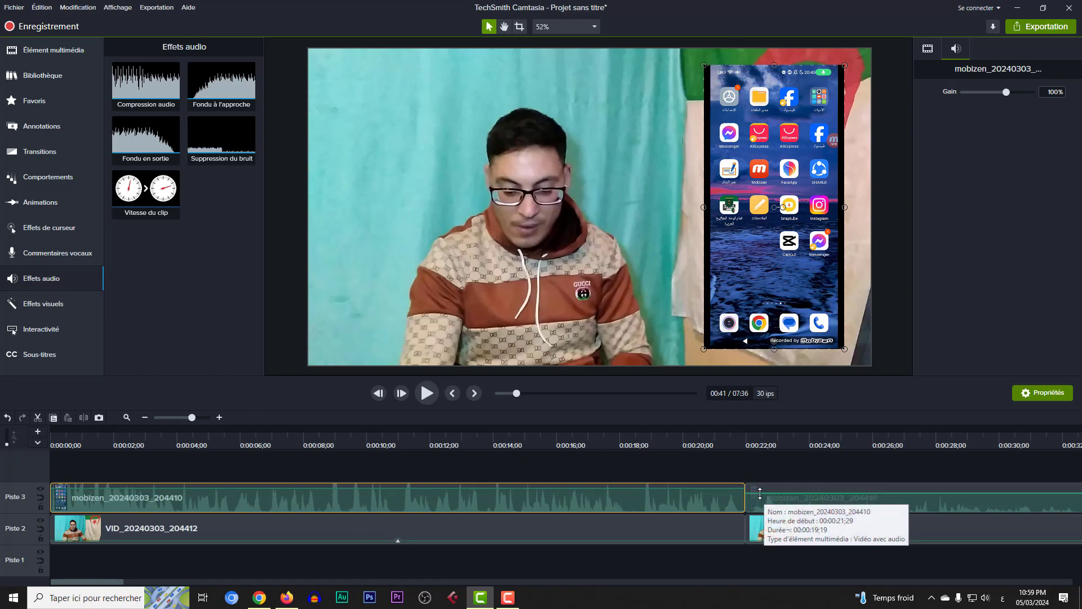
left_click_drag(760, 490, 761, 488)
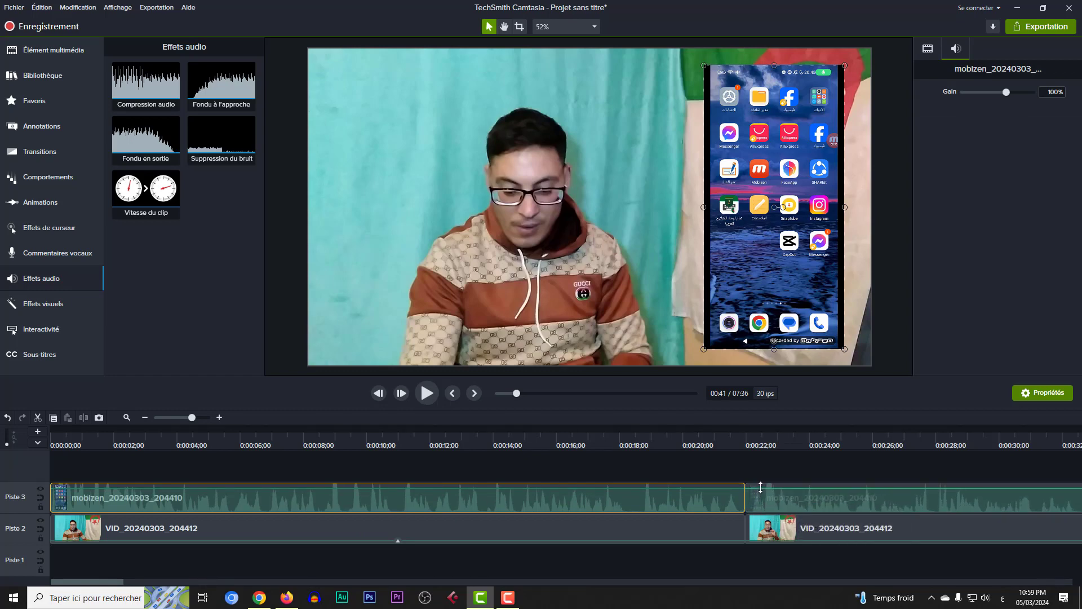
left_click(761, 488)
left_click_drag(118, 581, 164, 572)
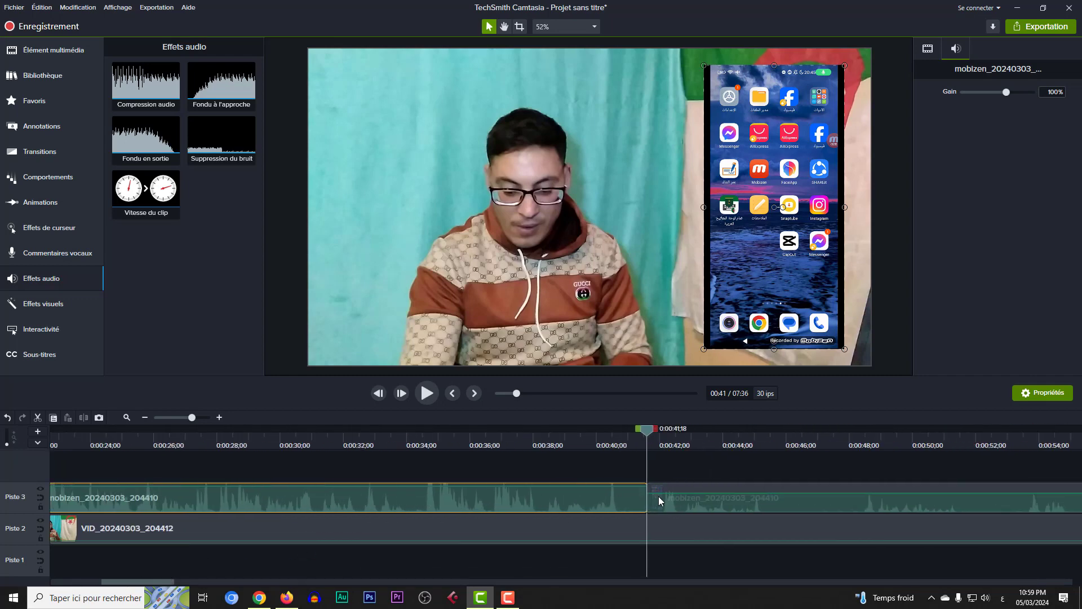
left_click_drag(660, 493, 659, 486)
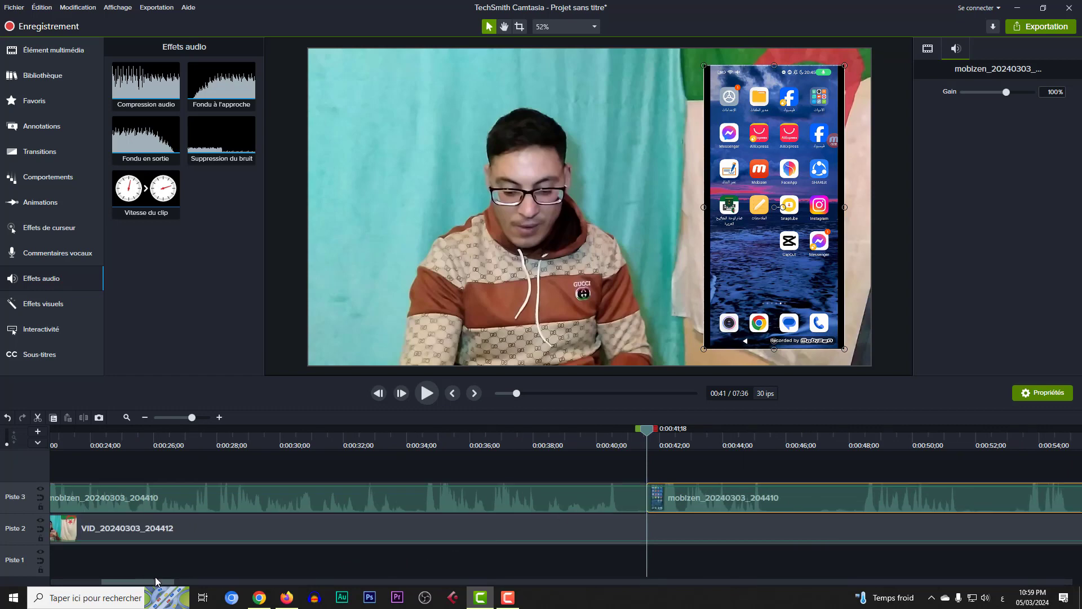
- Move the phone picture of the first two mobizen clips off the canvas, leaving only the presenter before 0:00:41;18
left_click(418, 506)
left_click_drag(470, 446, 597, 448)
left_click_drag(758, 174, 749, 492)
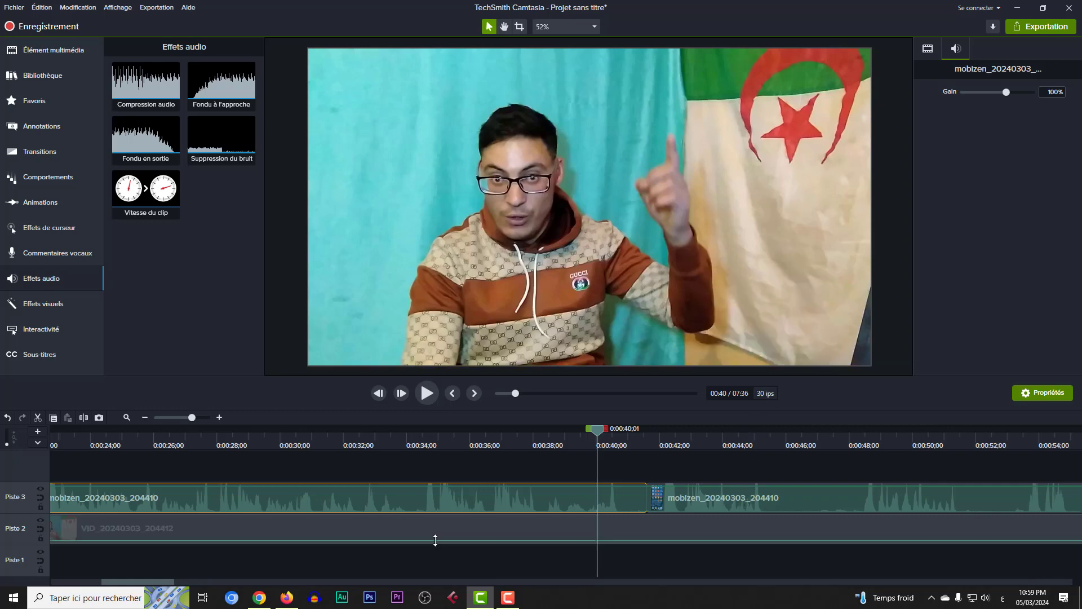
left_click_drag(155, 581, 140, 595)
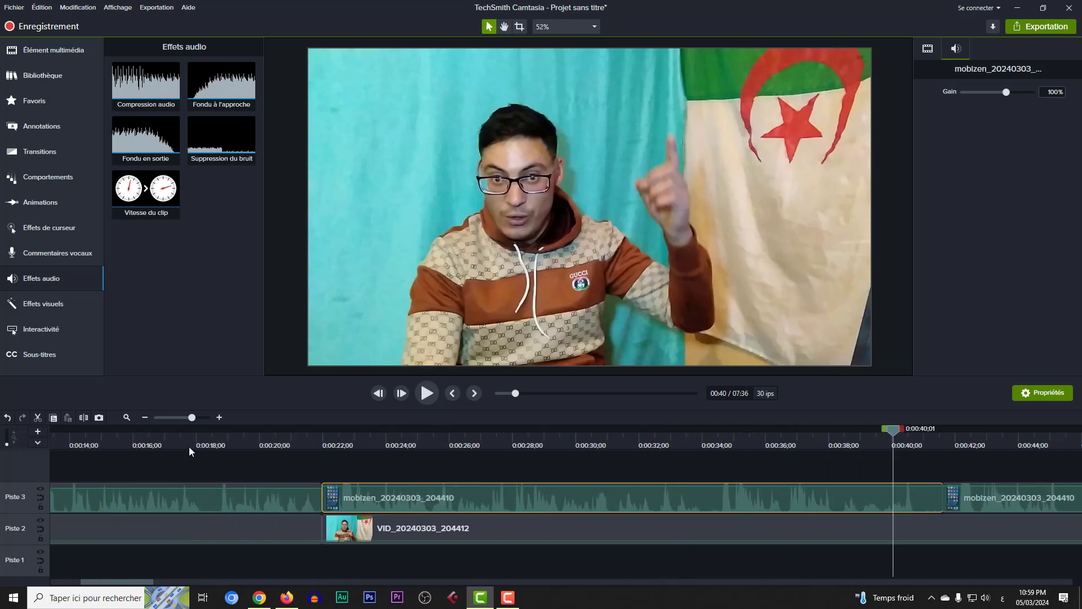
left_click(190, 450)
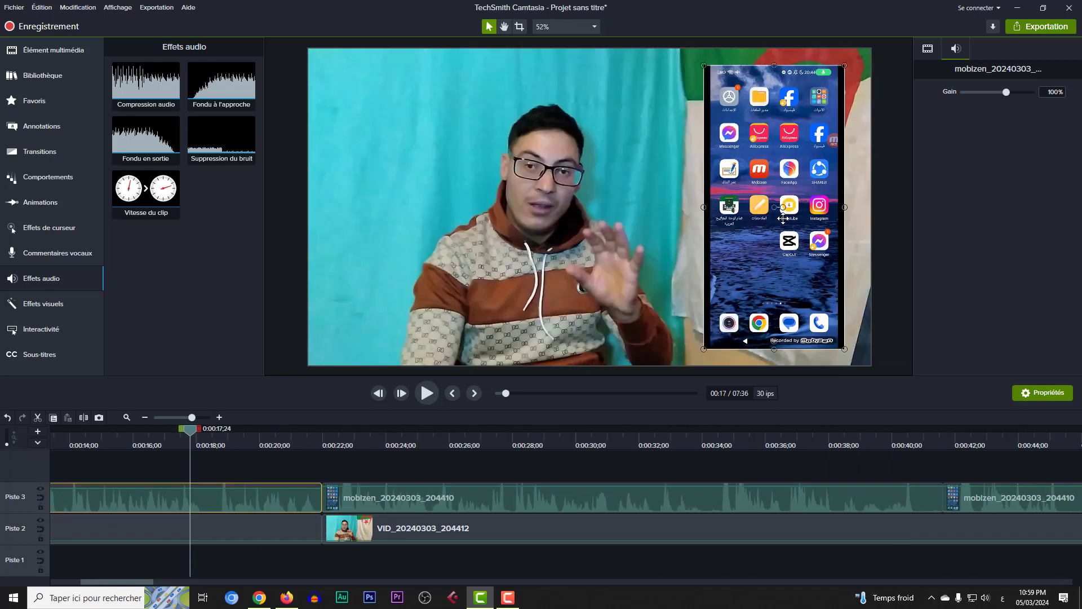
left_click_drag(783, 219, 788, 532)
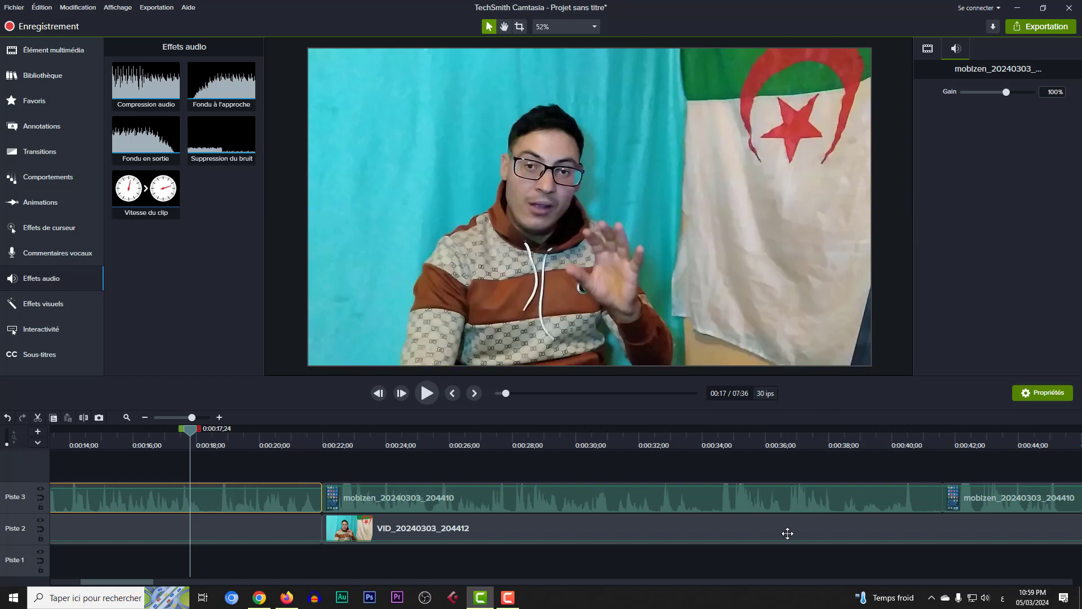
left_click(297, 558)
- Play from 0:00:40;19 across the mobizen split to check the phone screen's appearance
left_click_drag(303, 452, 913, 479)
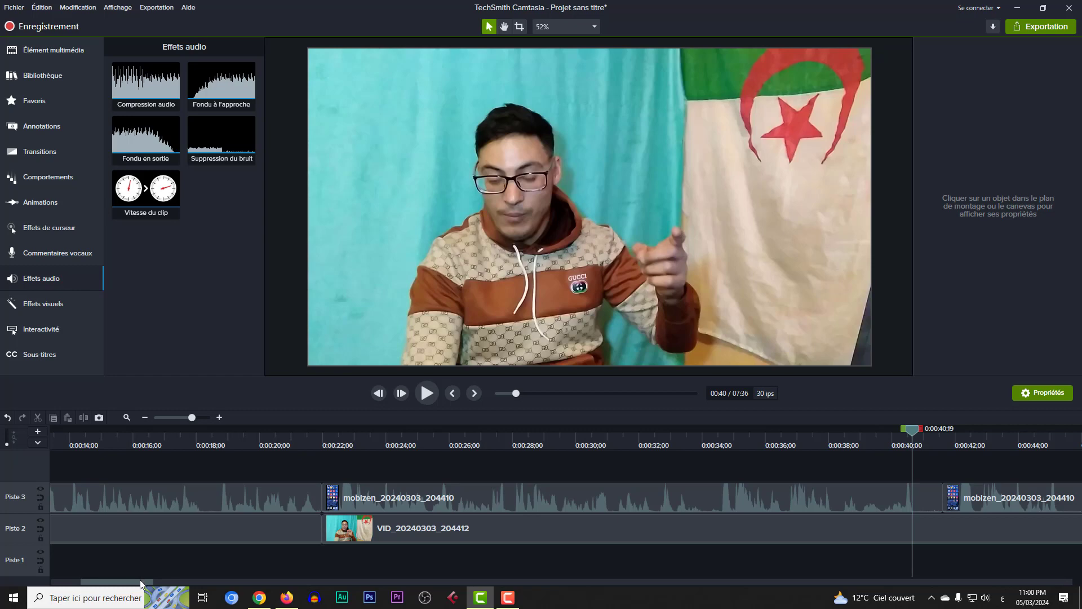
left_click_drag(140, 579, 162, 580)
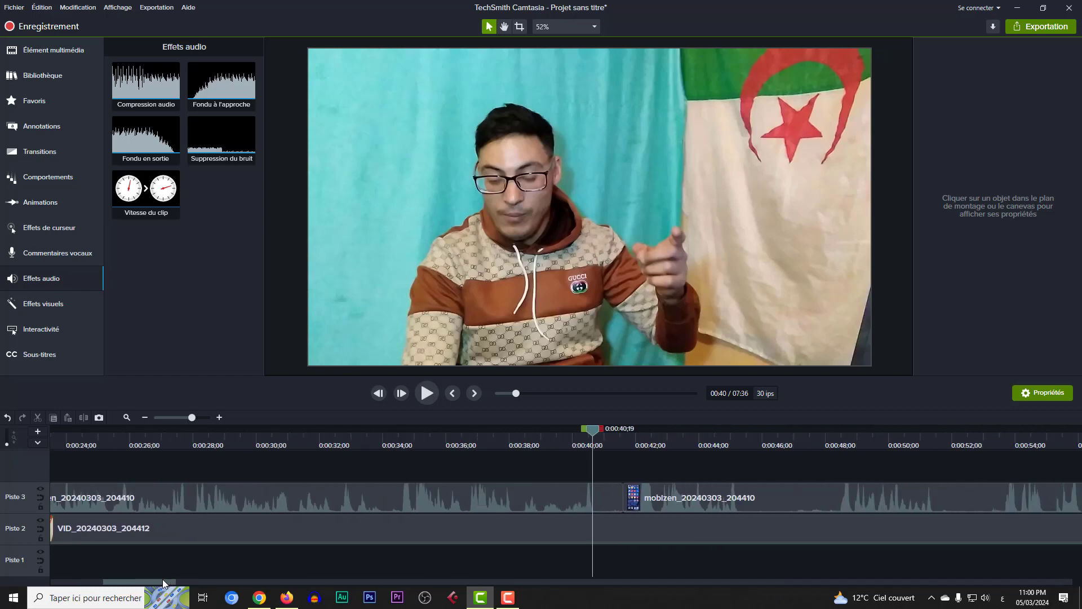
left_click(427, 393)
left_click(629, 481)
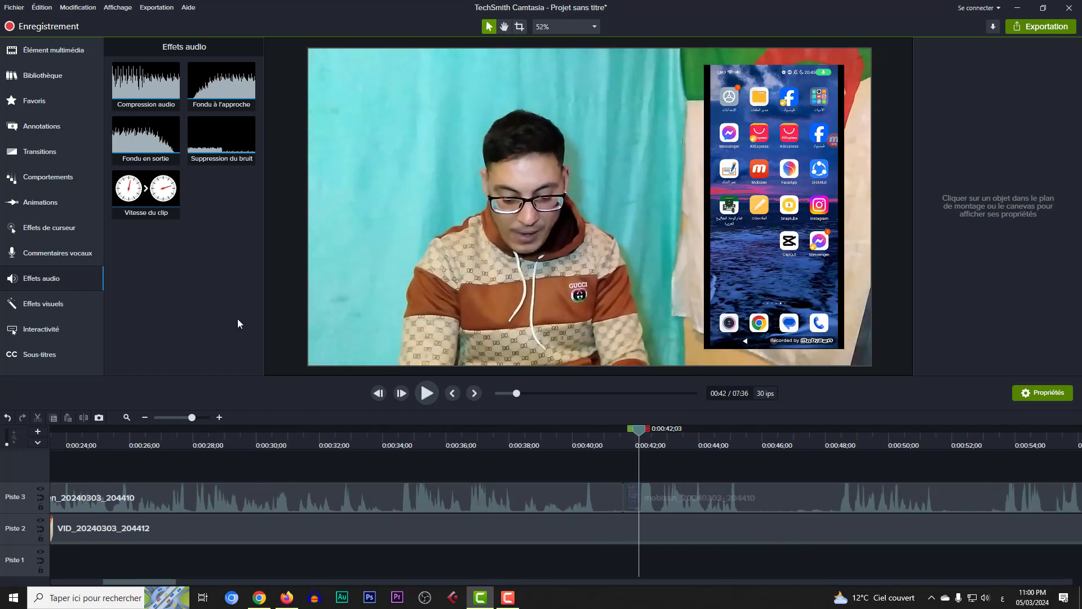
- Add the Barres aléatoires transition between the mobizen clips at 0:00:41;18 and preview it from 0:00:39;14
left_click(15, 152)
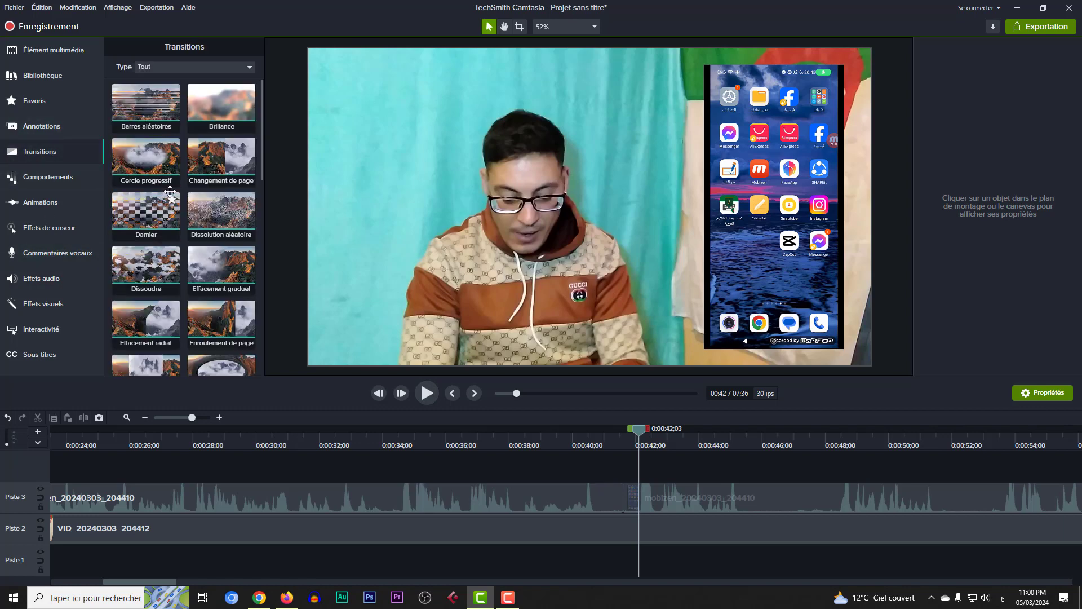
left_click_drag(152, 116, 640, 486)
left_click(556, 442)
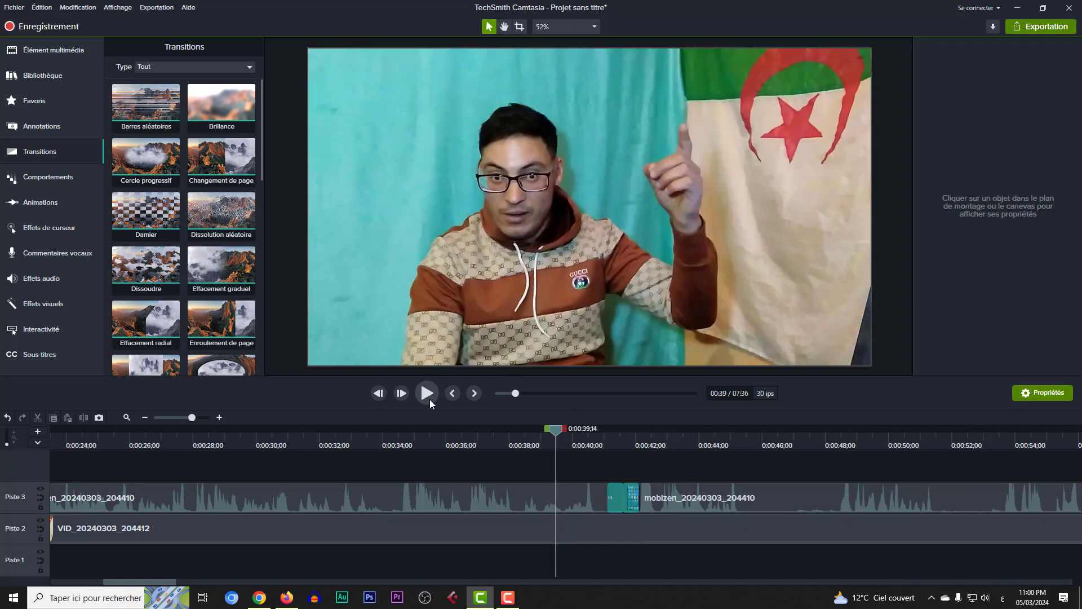
left_click(429, 399)
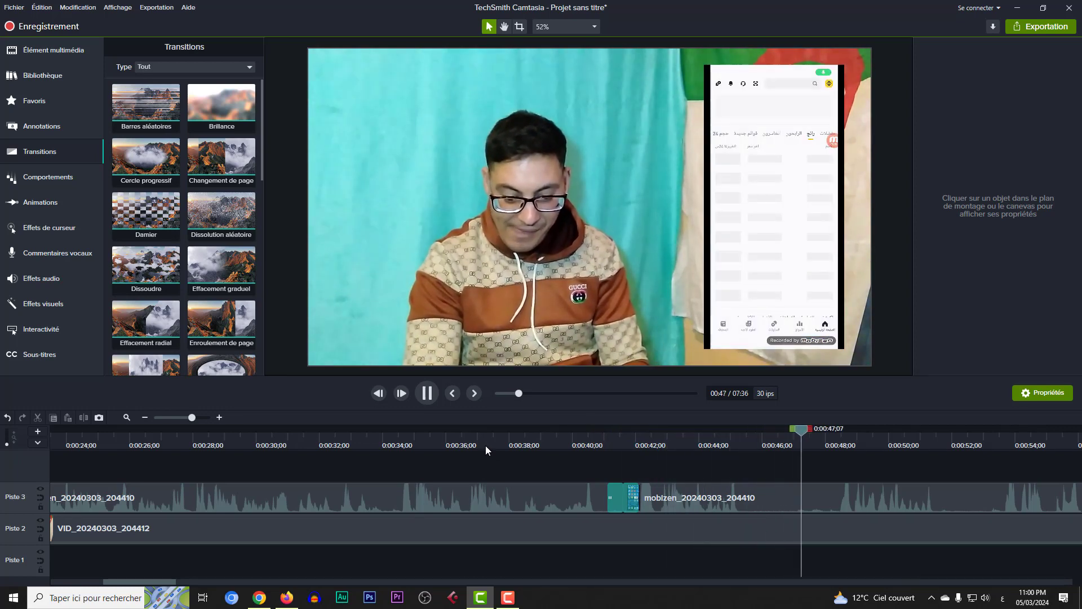
left_click(426, 393)
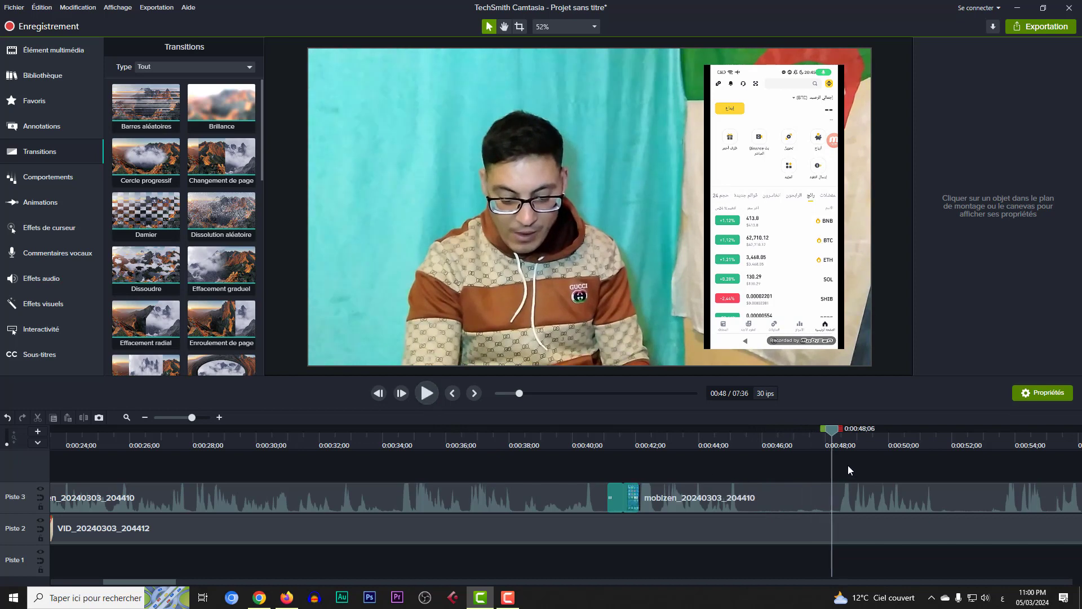
- Split the mobizen and VID clips together at 0:00:48;06 and select the portions after the split
left_click_drag(848, 465, 859, 540)
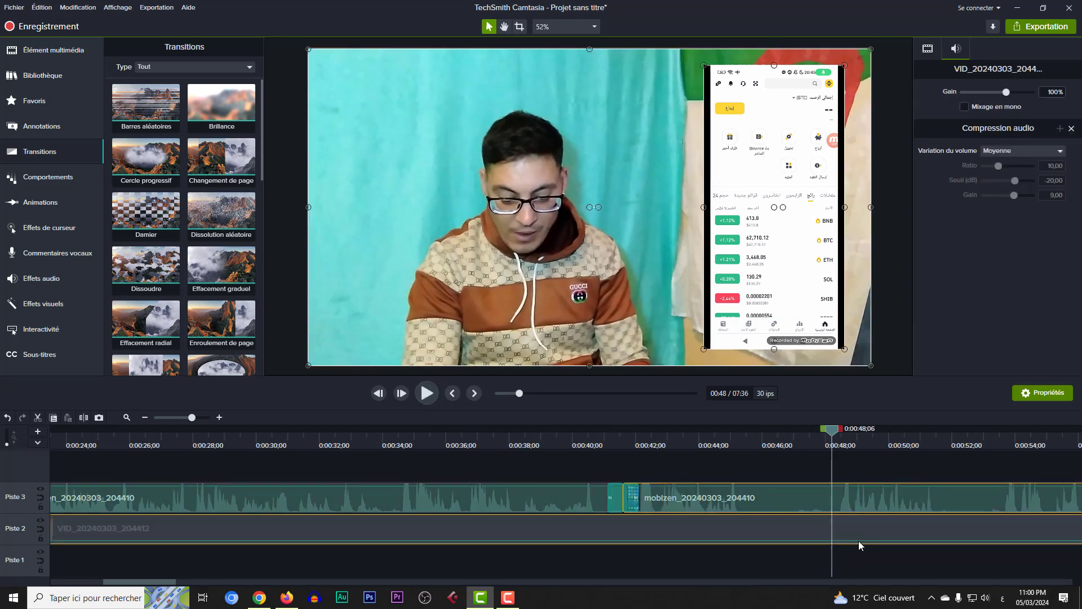
key("s")
left_click(895, 538, "ctrl")
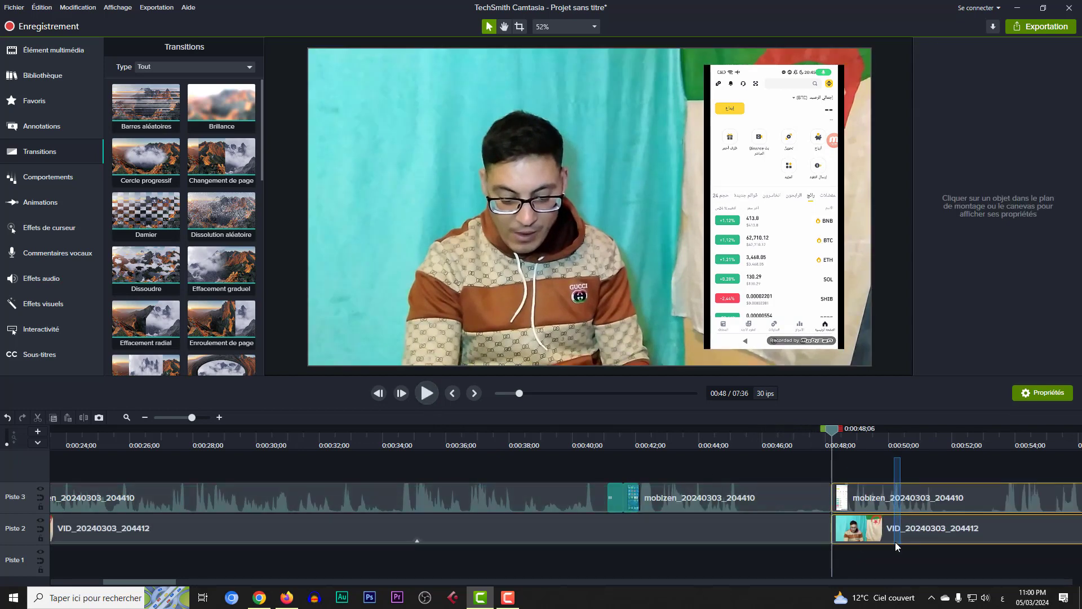
- Delete the mobizen and VID portions after 0:00:48;06 and briefly play the timeline from the start
key("Delete")
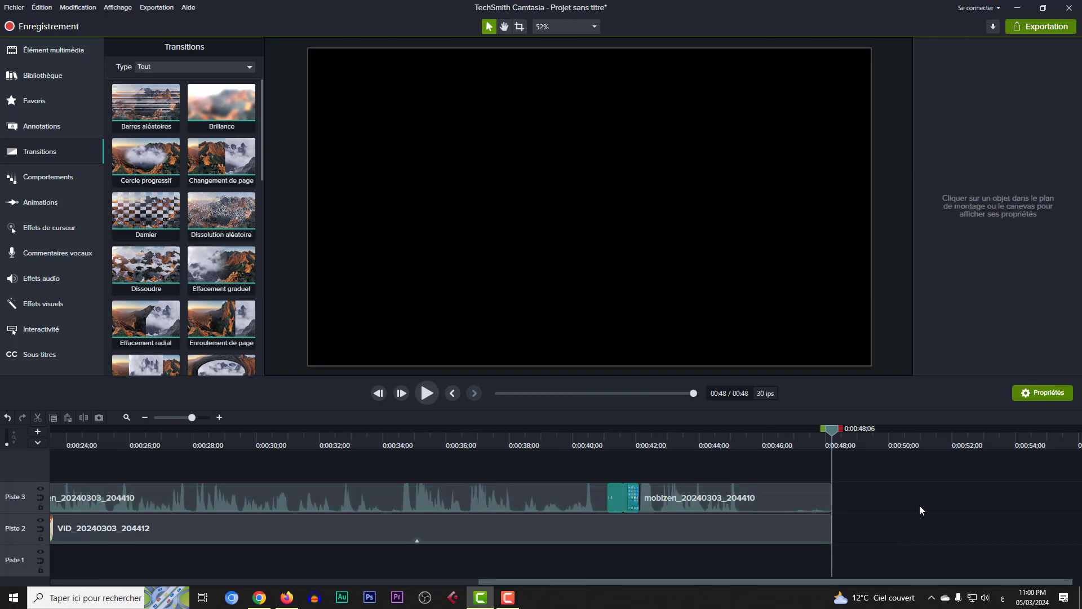
key("space")
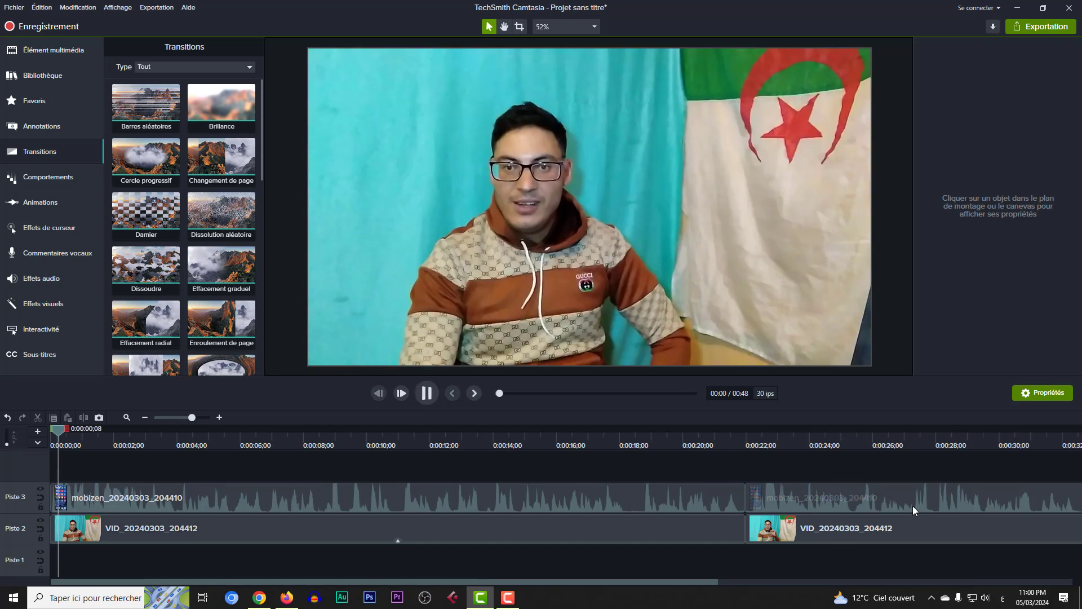
key("space")
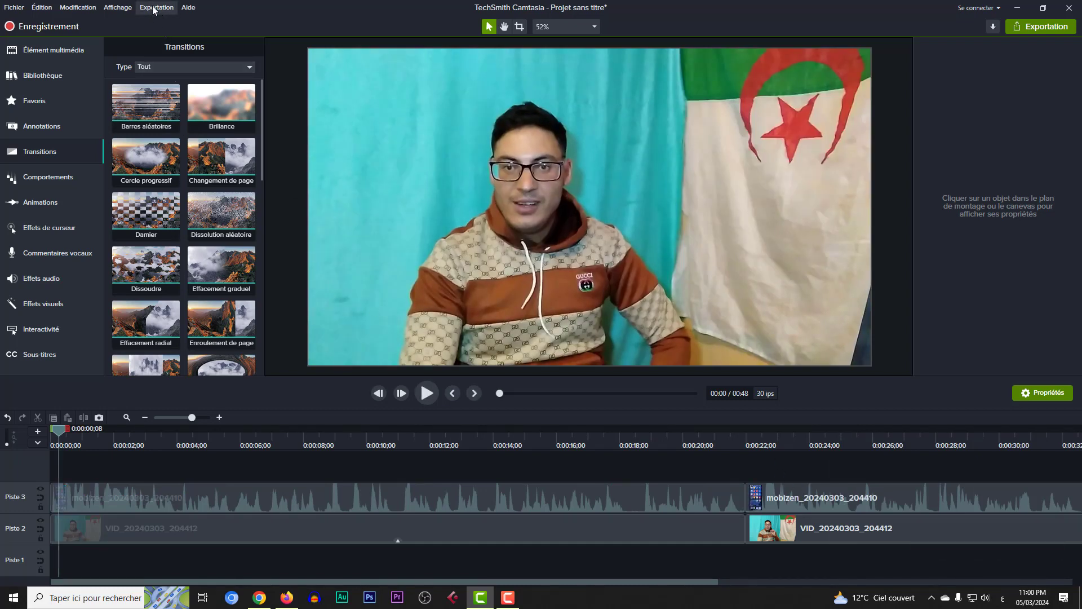
- Start a local file export using the MP4 uniquement (jusqu'à 1080p) production preset
left_click(153, 10)
left_click(159, 23)
left_click(590, 199)
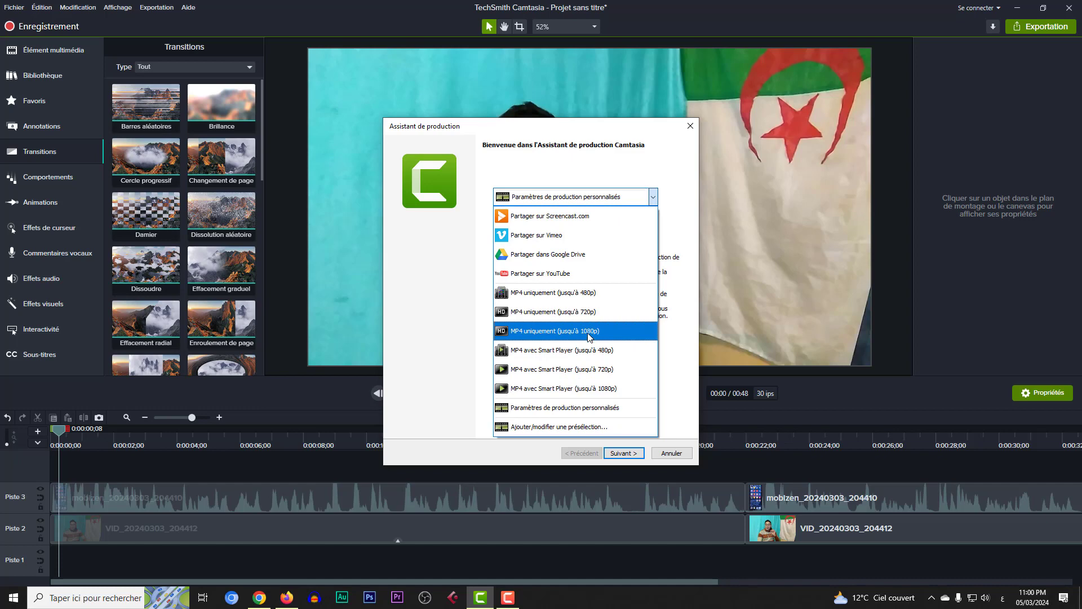
left_click(591, 334)
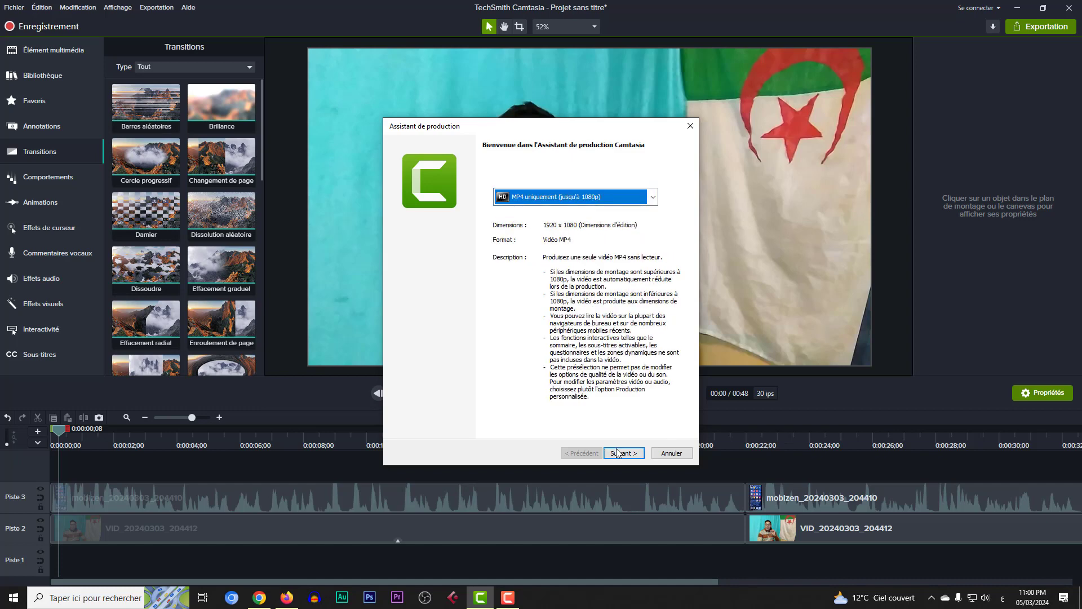
left_click(618, 453)
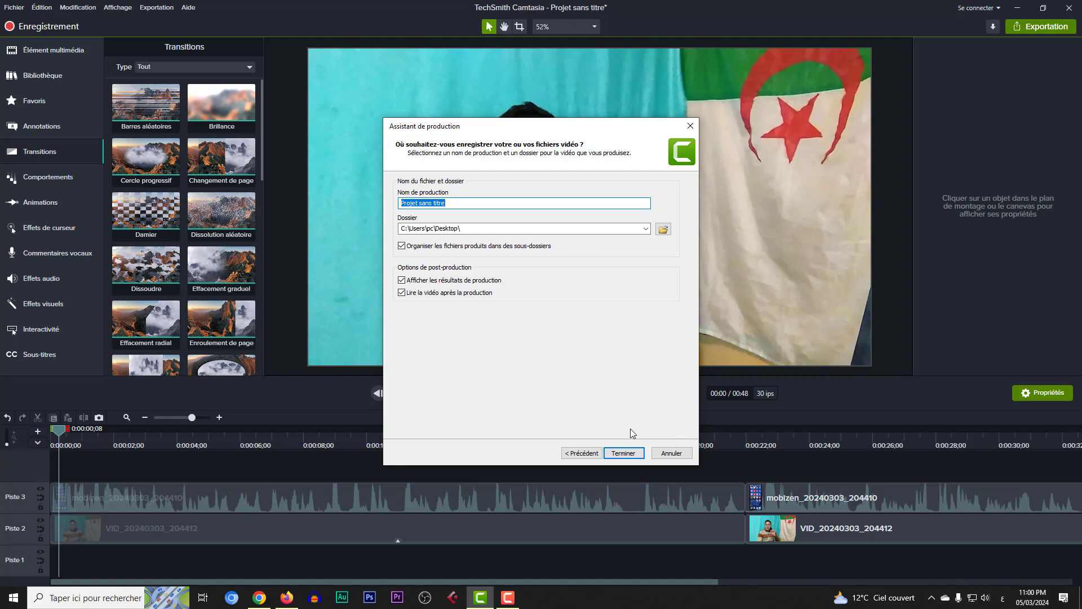
- Name the production 01, render it to the desktop, and close the playback window and production wizard
type("01")
left_click(623, 453)
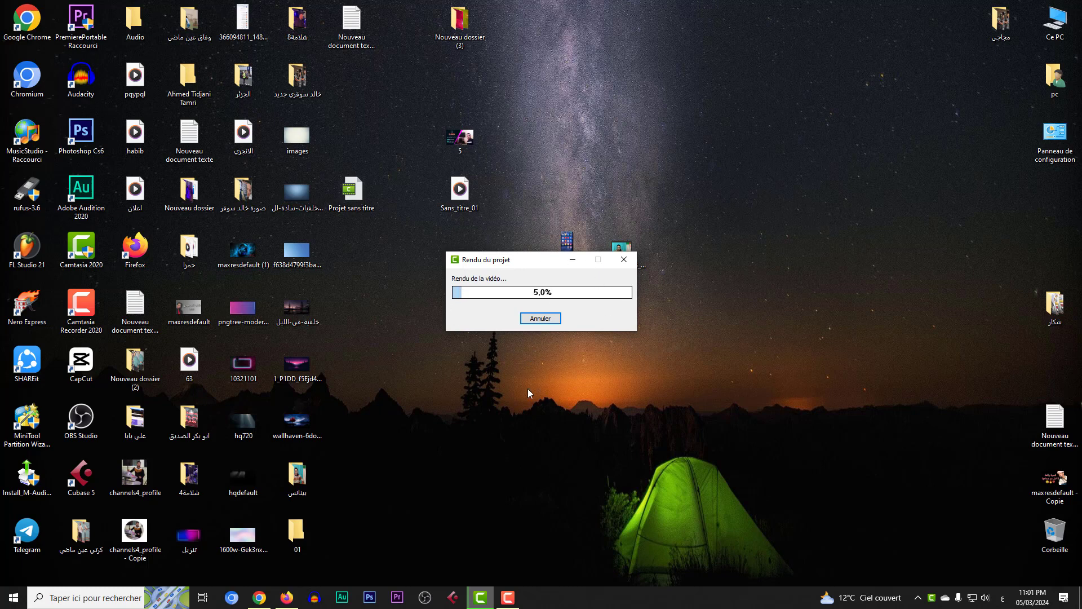
left_click(509, 596)
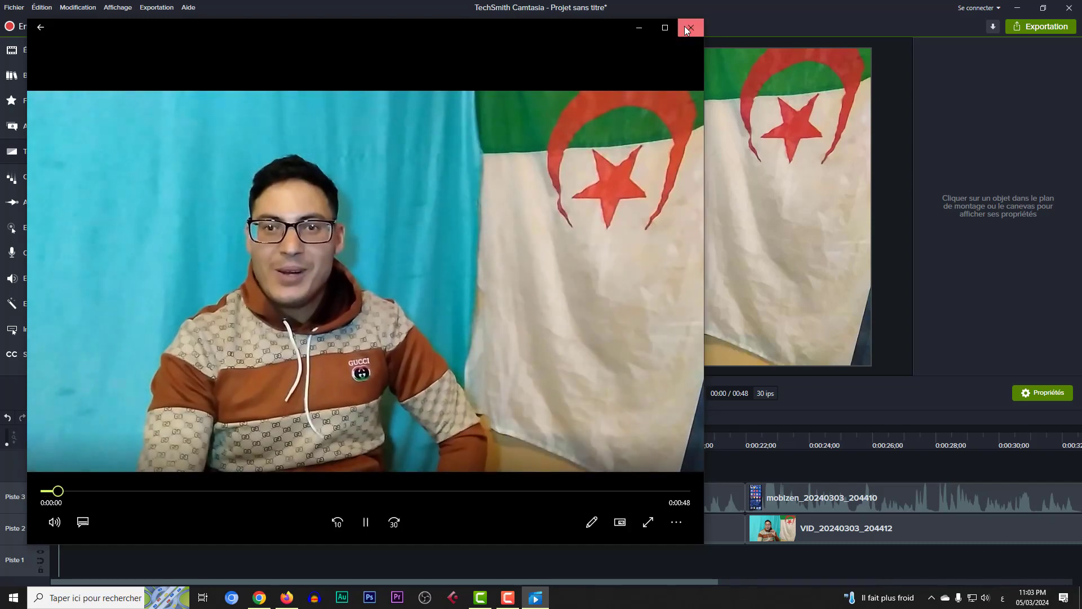
left_click(691, 27)
left_click(623, 453)
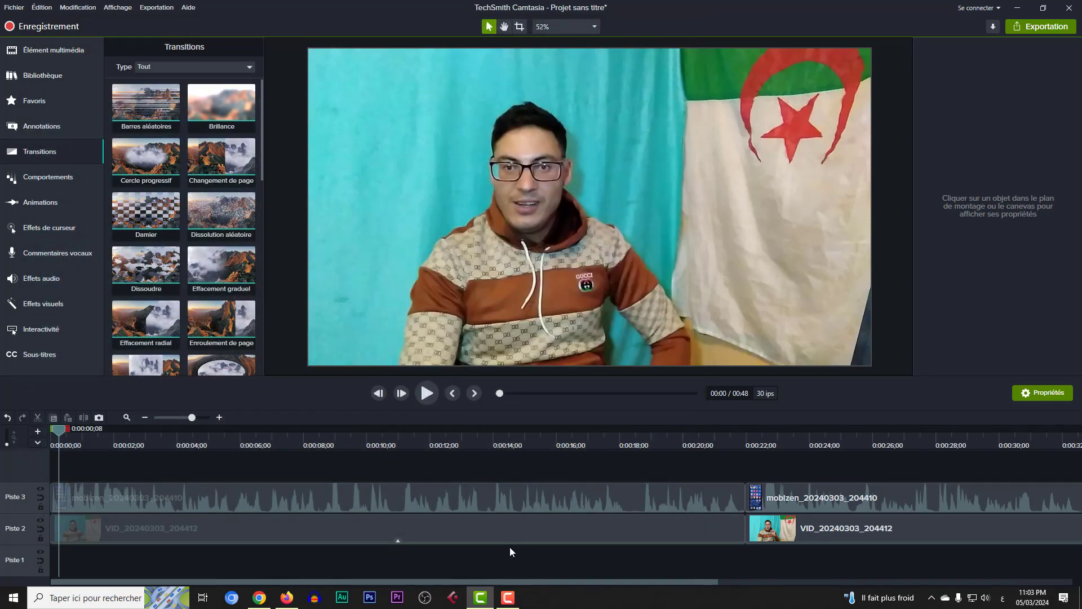
- Switch to the desktop and open the exported video 01 from the folder 01
left_click(489, 597)
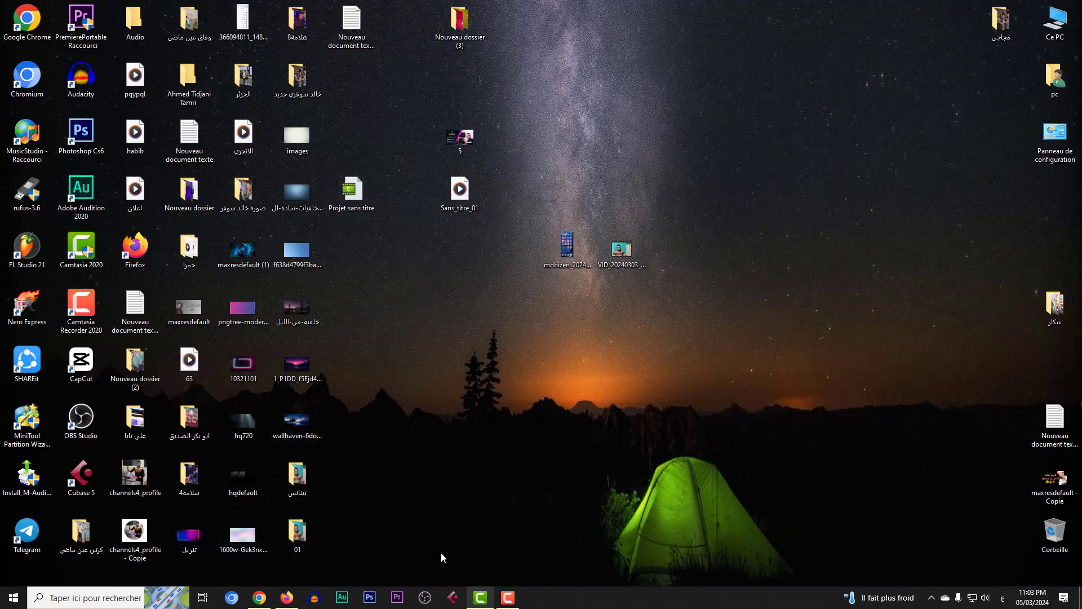
double_click(303, 545)
left_click(632, 255)
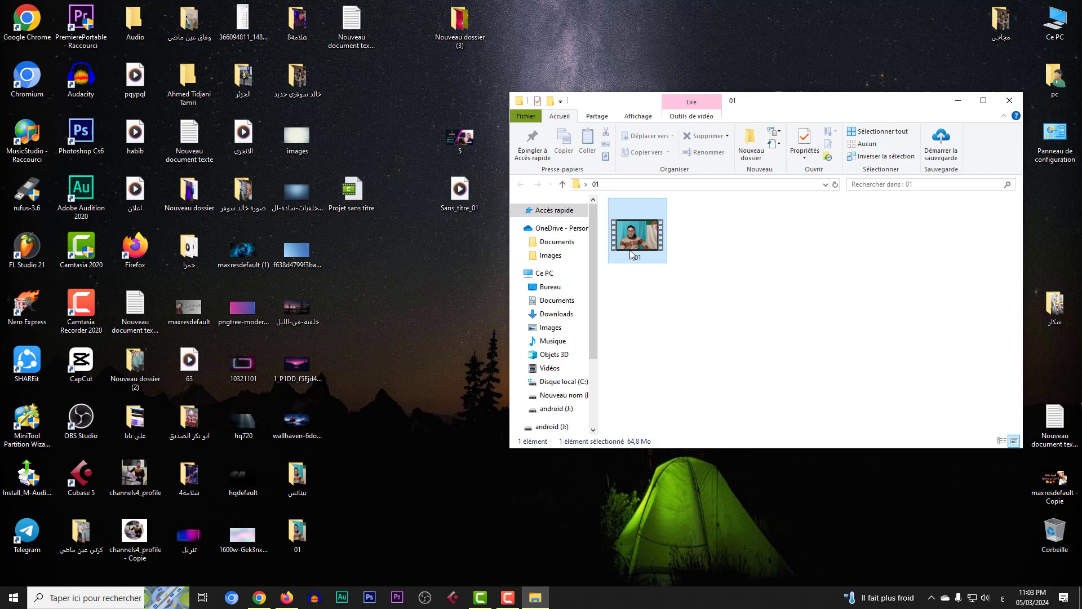
double_click(631, 255)
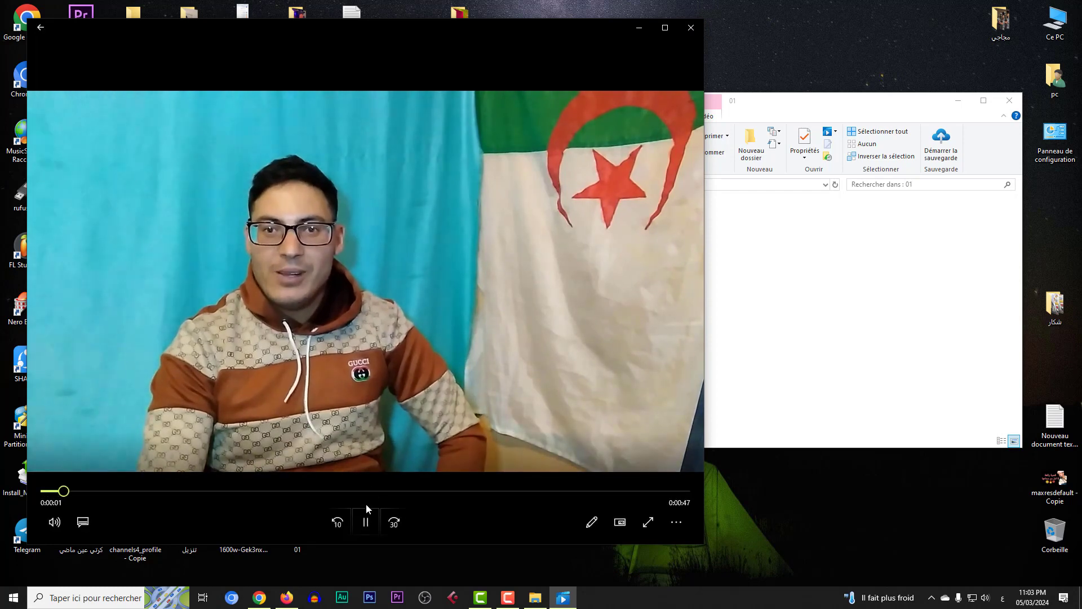
- Watch the exported video through the phone-screen section, and close the player and the 01 folder
left_click(365, 521)
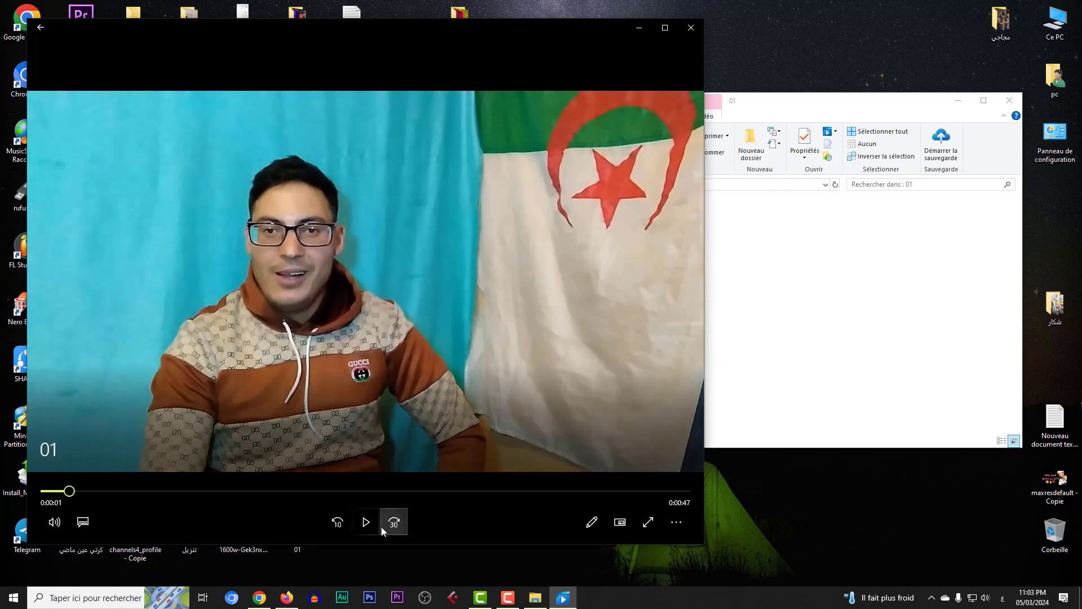
left_click(366, 522)
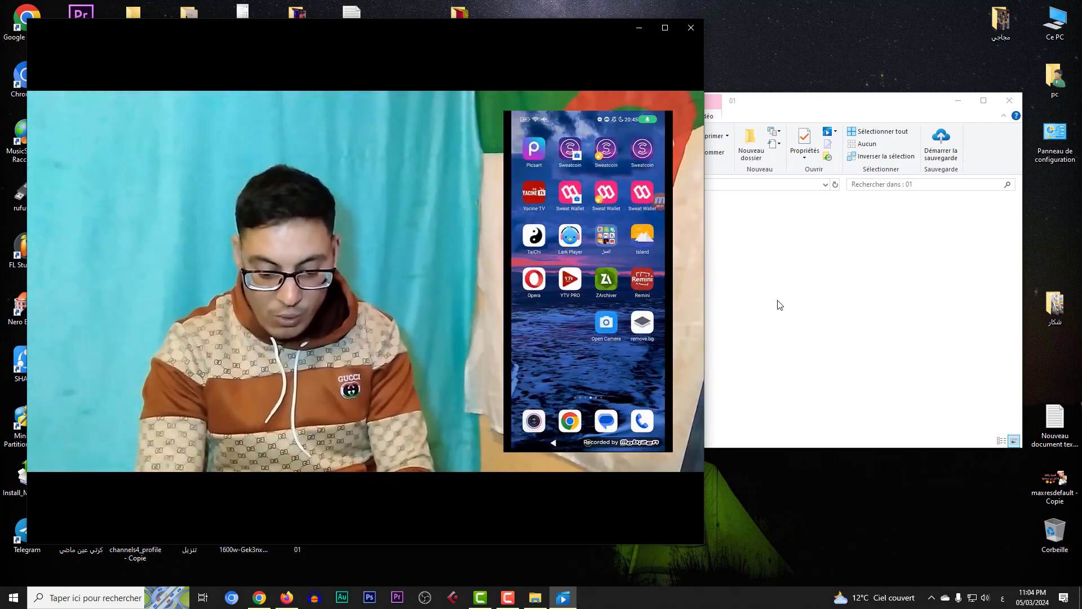
mouse_move(445, 500)
left_click(365, 522)
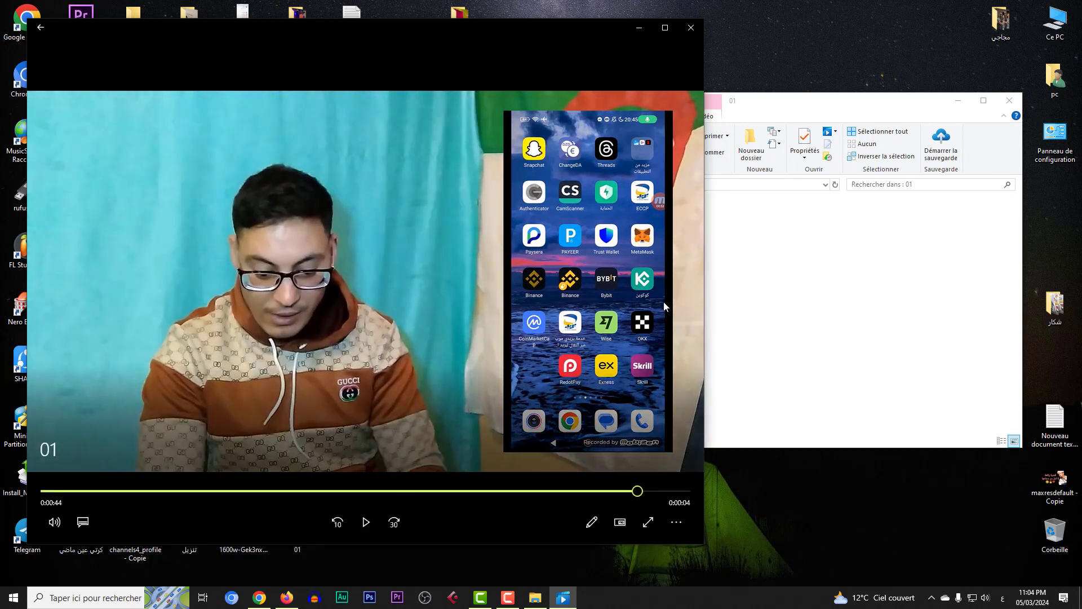
left_click(691, 28)
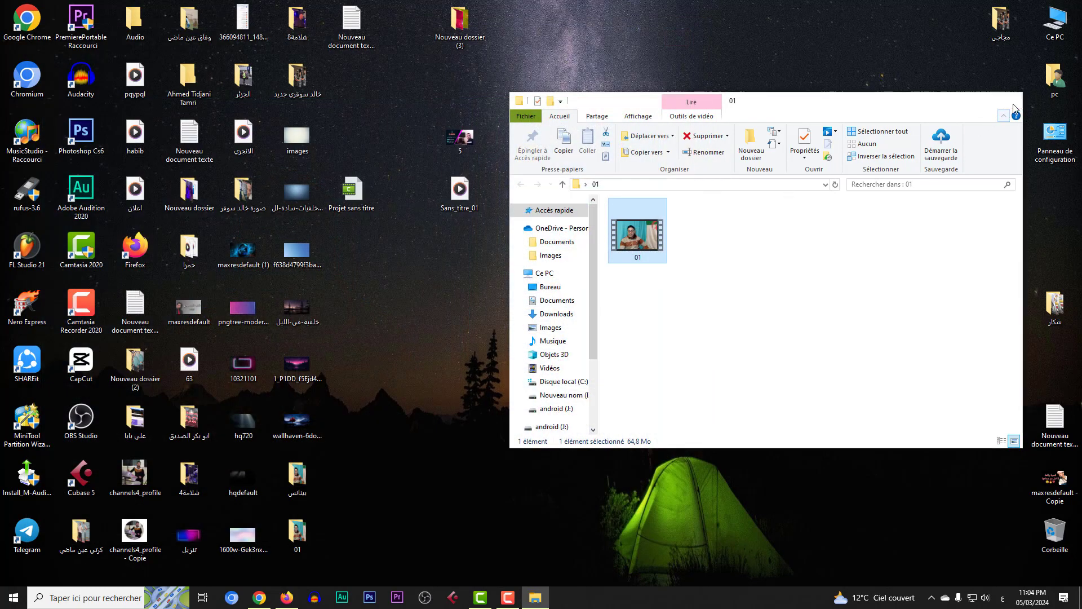
left_click(1009, 101)
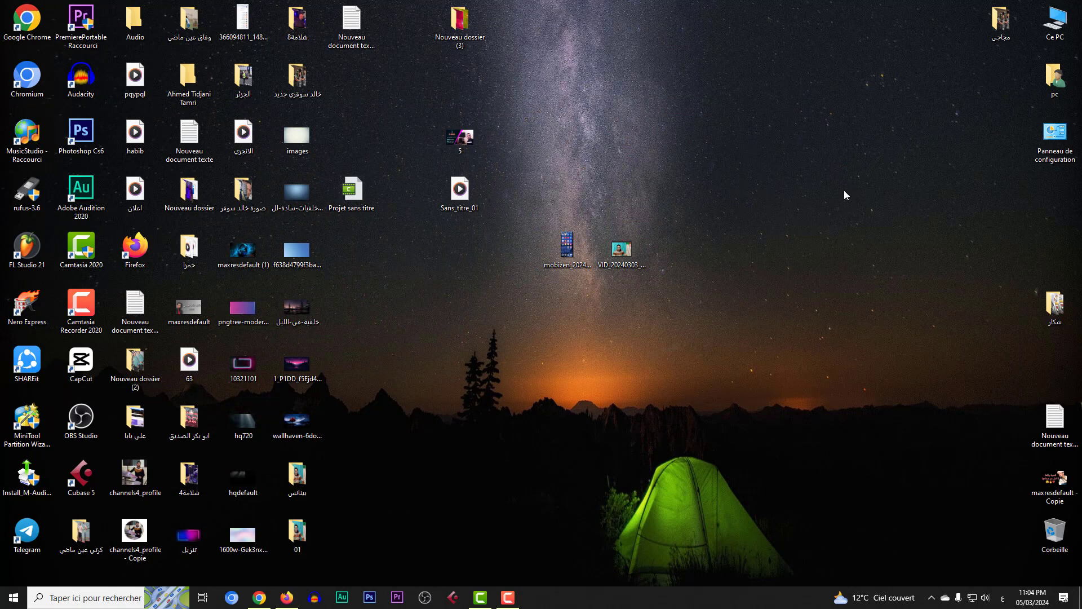